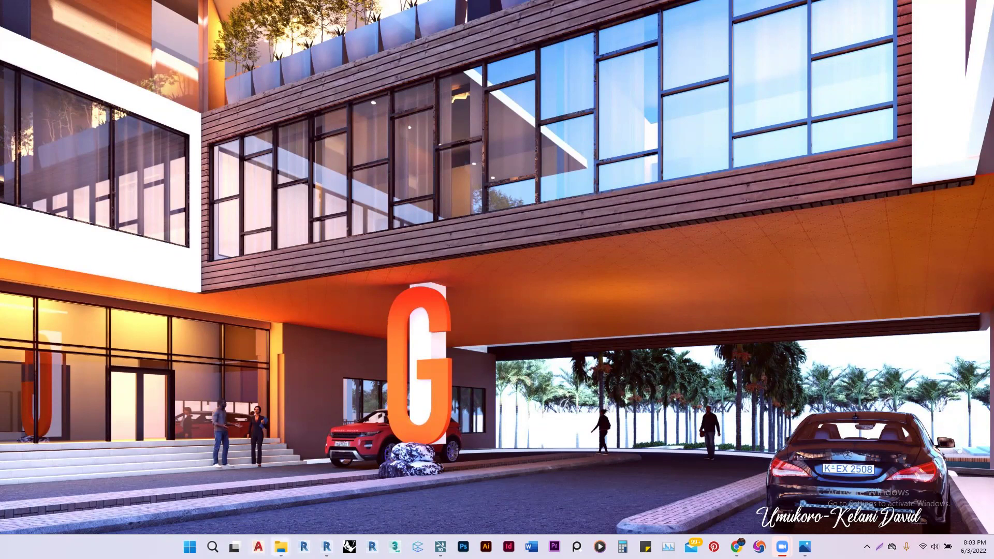
Step: Open 1_8 - Photo.jpg from the Lumion Like a Pro folder and show it in a windowed photo viewer
mouse_move(280, 547)
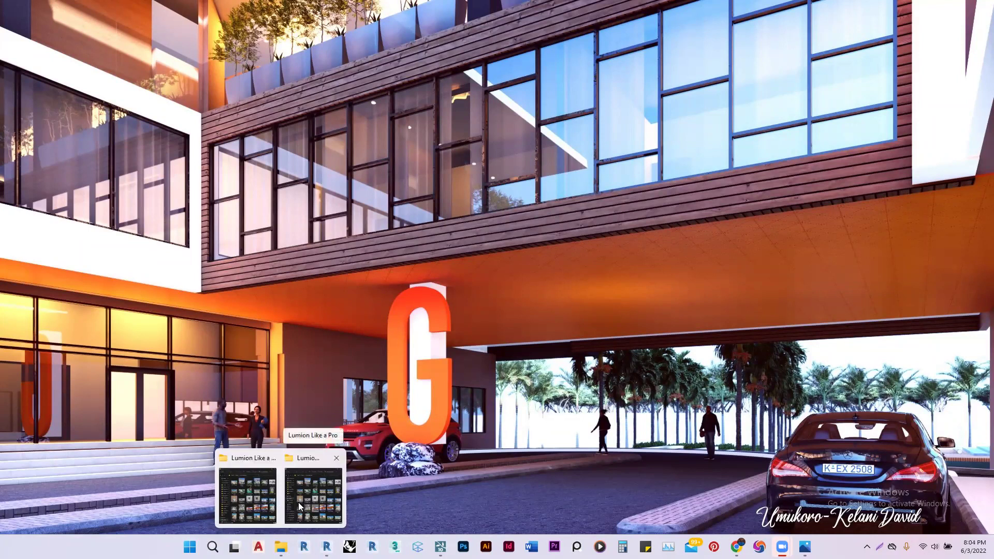
left_click(261, 504)
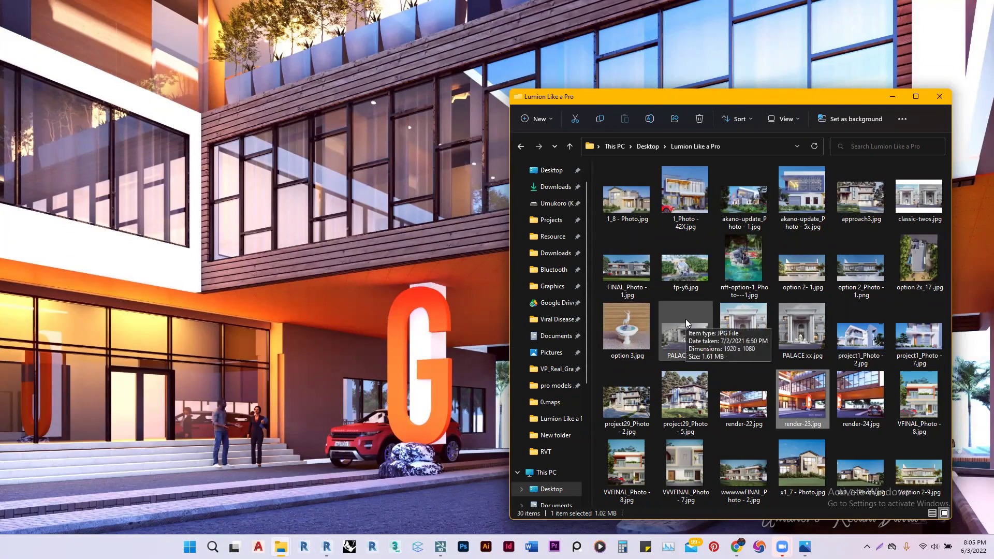
left_click(689, 348)
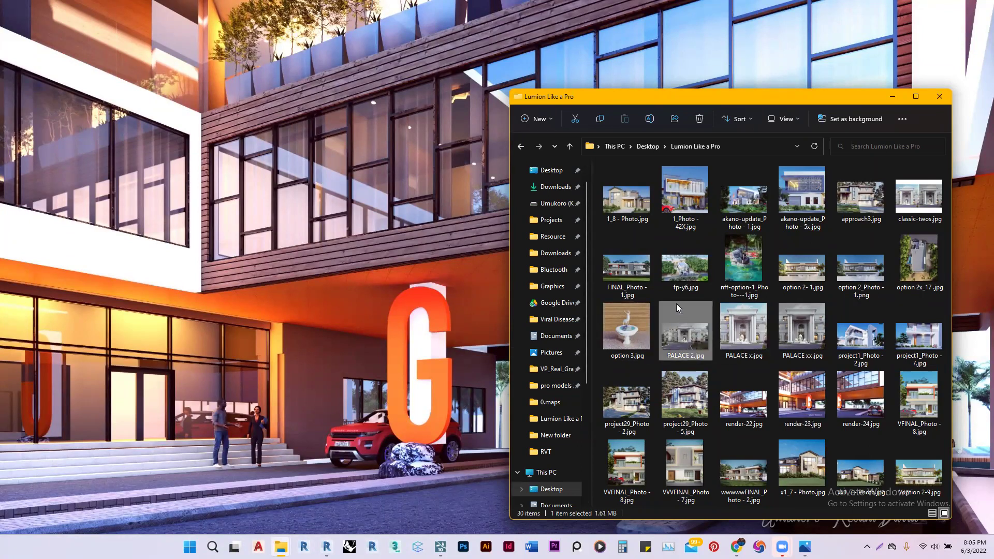
double_click(632, 202)
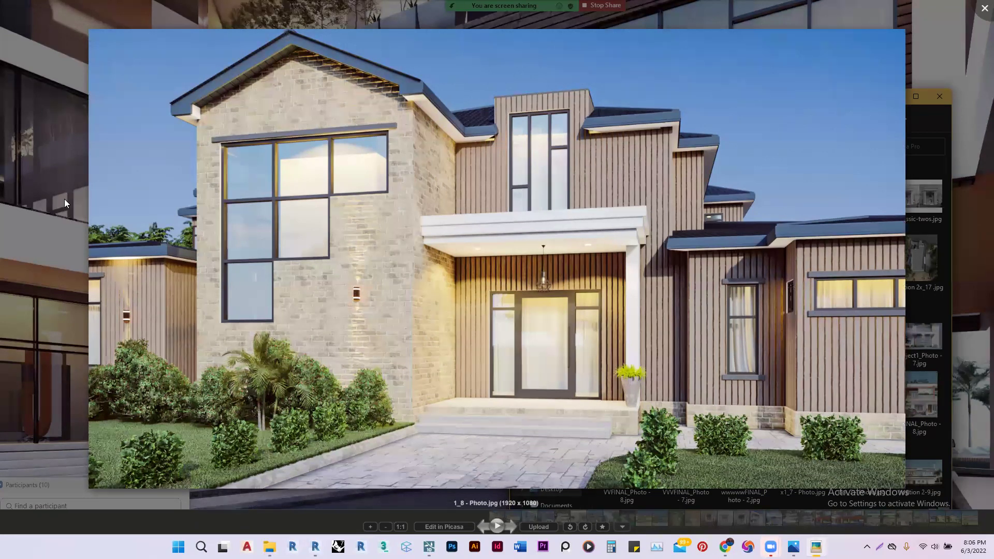
left_click(72, 154)
left_click_drag(317, 20, 367, 33)
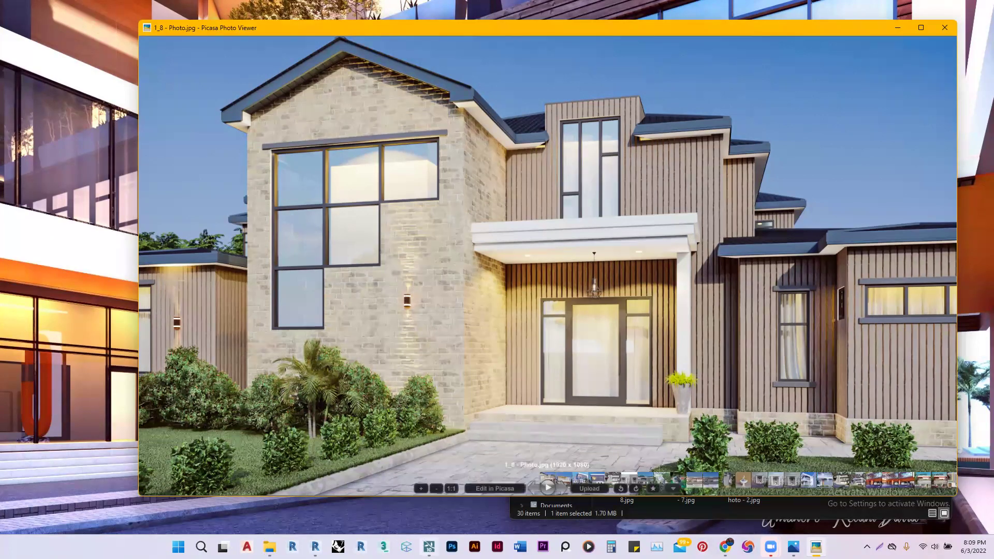
Step: Switch to Lumion and load the example scene with the two-storey modern house on a street corner
left_click(429, 547)
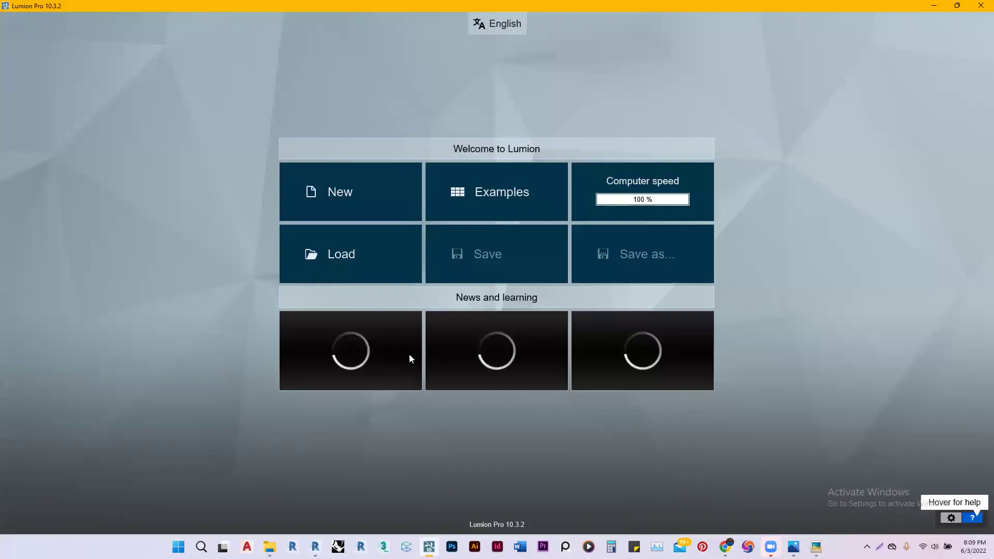
left_click(379, 255)
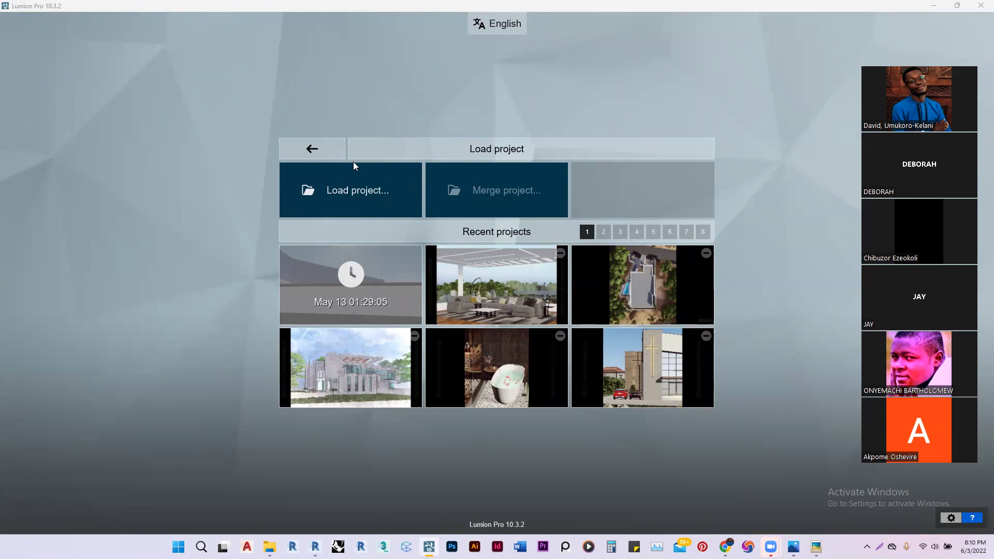
left_click(332, 148)
left_click(467, 192)
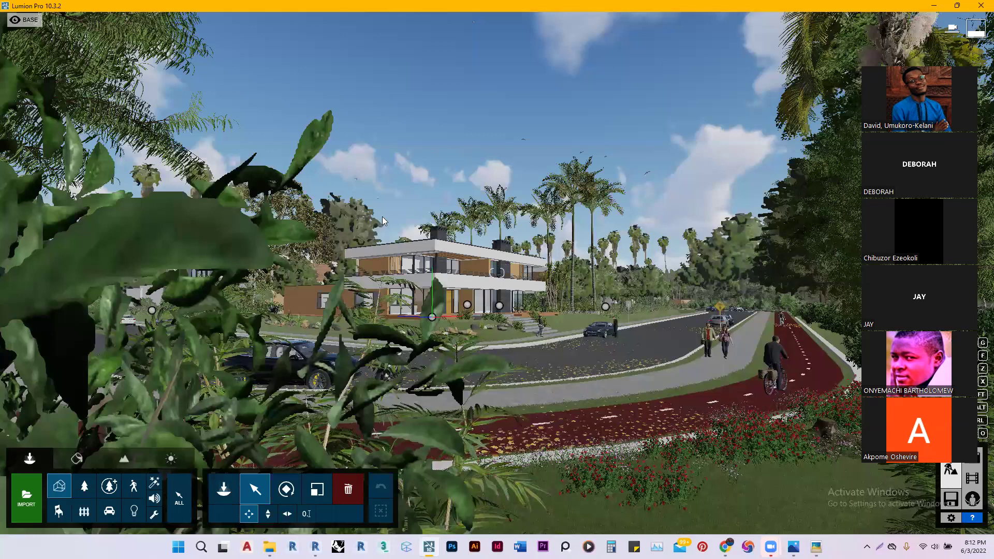
Step: Inspect the corner house up close from a raised viewpoint above the front lawn
right_click_drag(389, 219, 407, 252)
key("q")
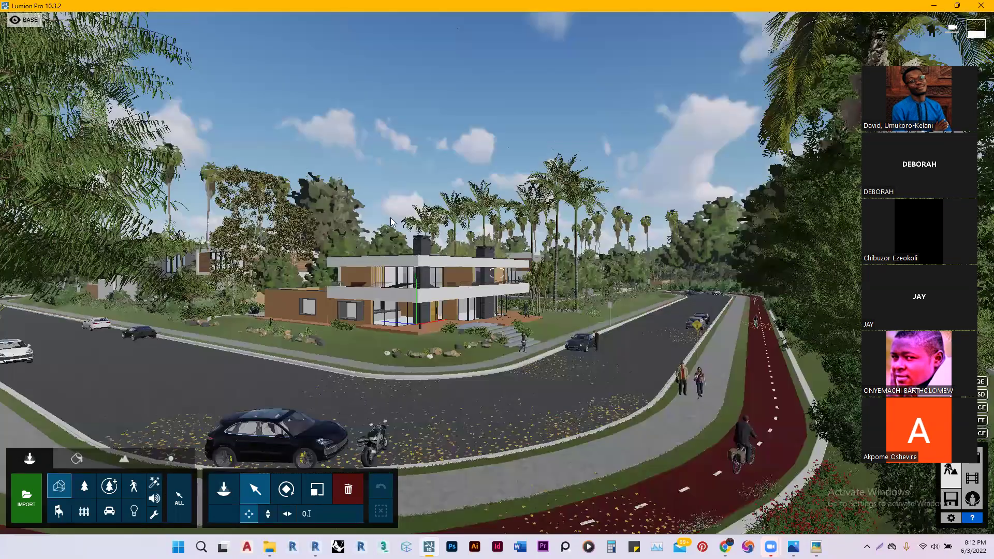
right_click_drag(389, 217, 387, 221)
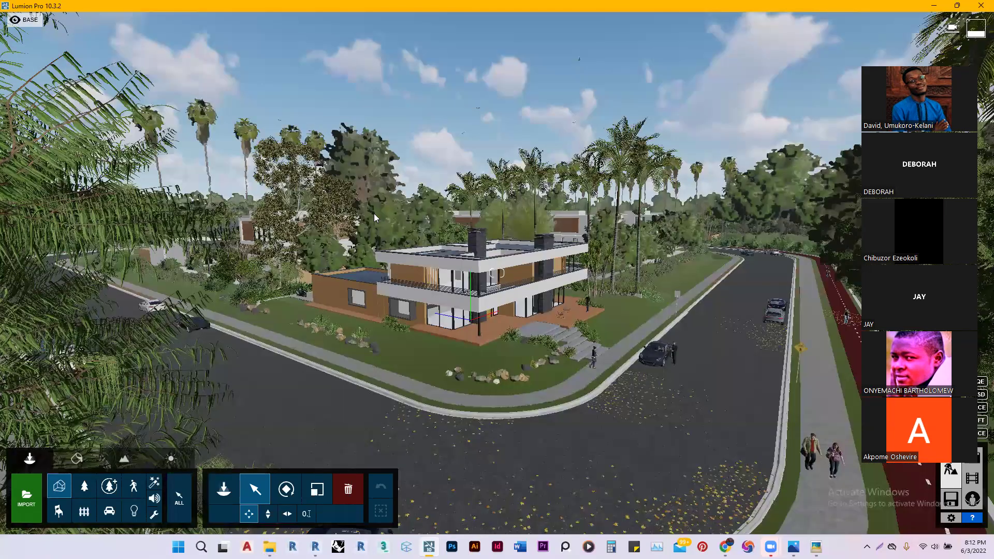
scroll(374, 214, "up", 3)
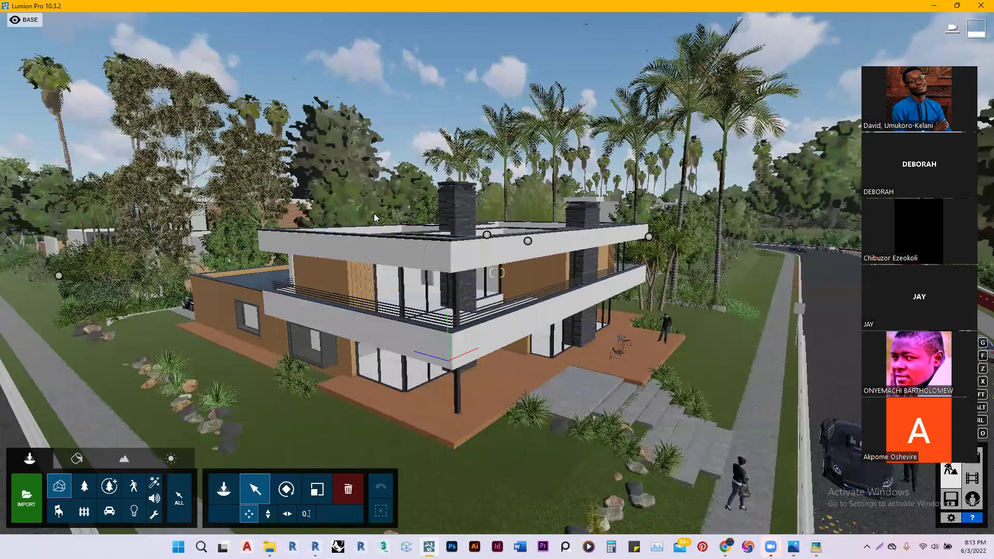
left_click(450, 340)
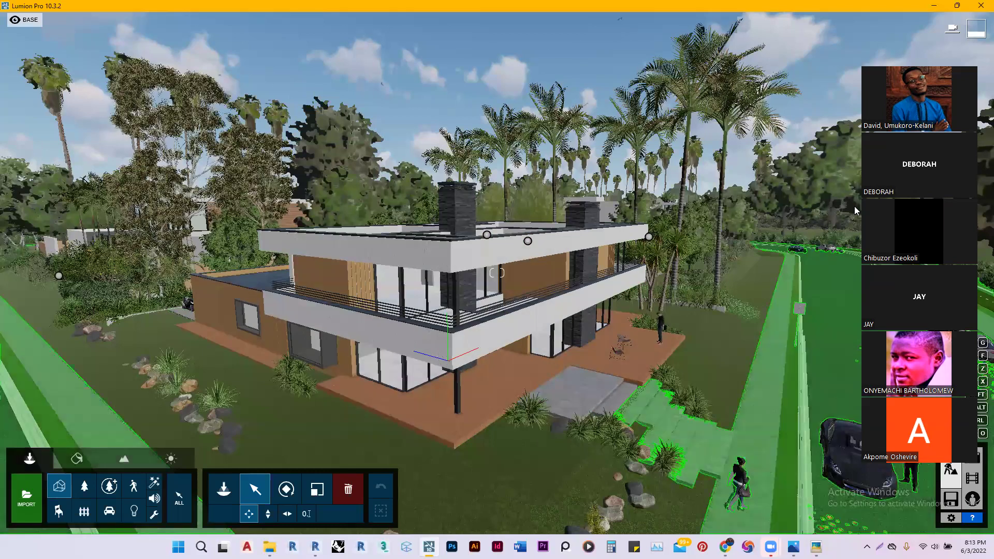
Step: Enter Photo mode, recall the saved view of photo 1 and examine the framing of the house and street
left_click_drag(942, 59, 908, 26)
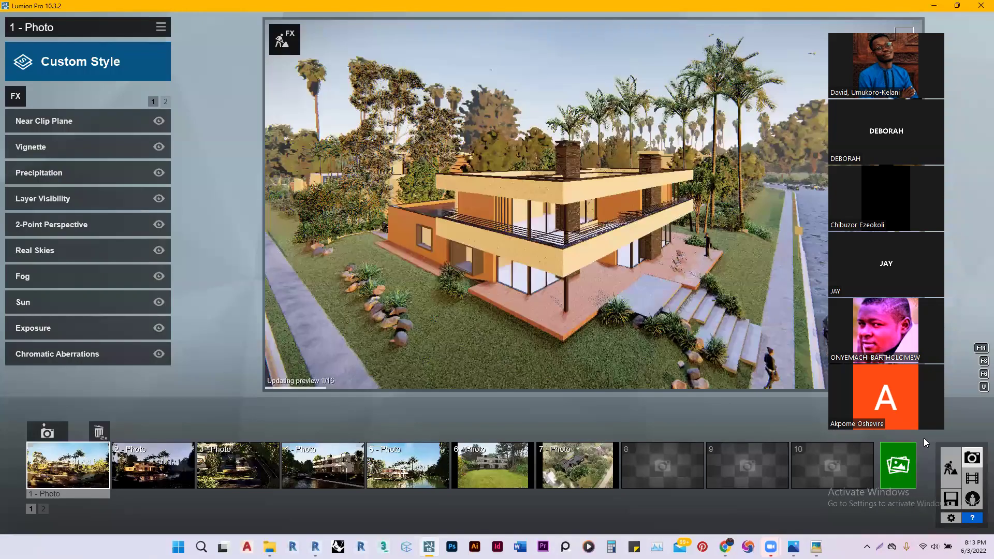
left_click(59, 464)
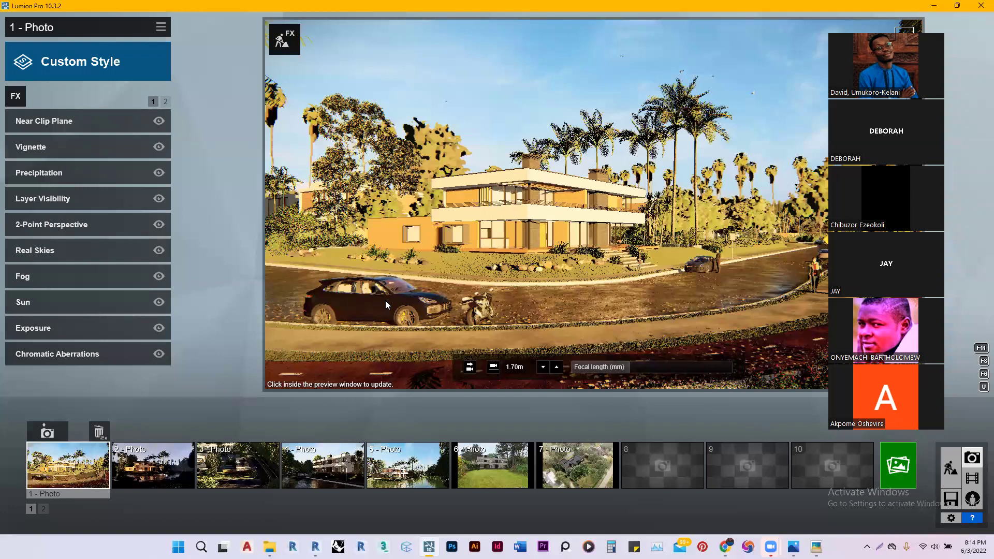
right_click_drag(386, 302, 339, 306)
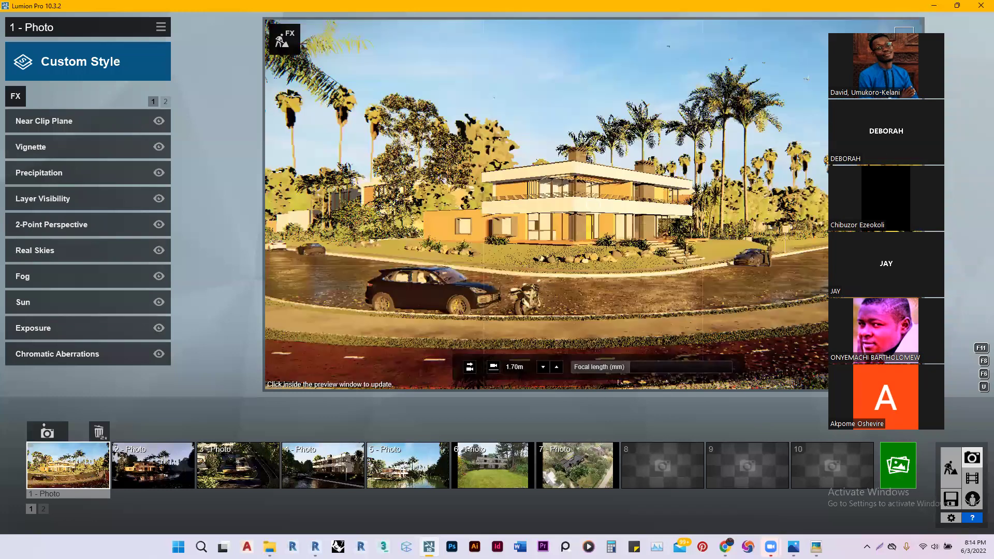
right_click_drag(455, 154, 479, 175)
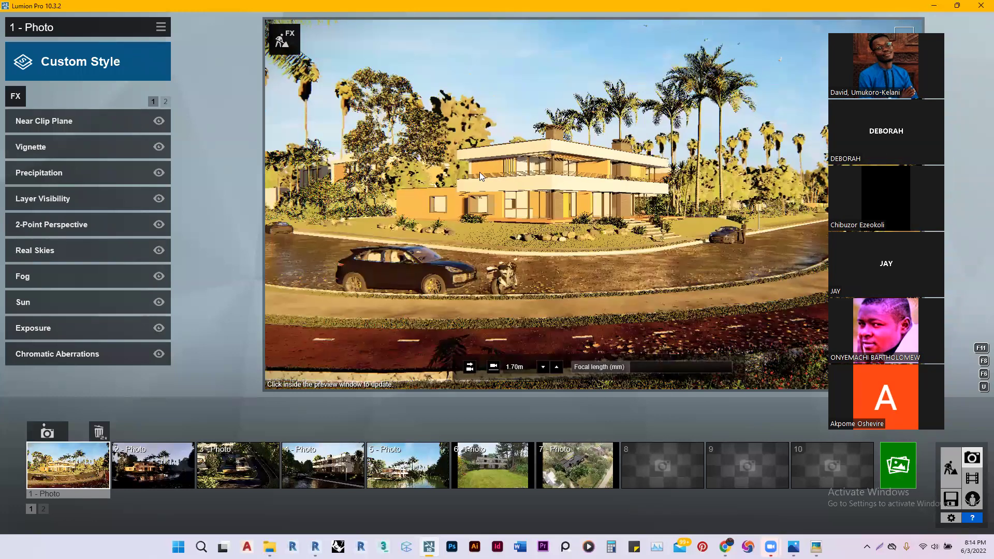
right_click_drag(505, 159, 499, 136)
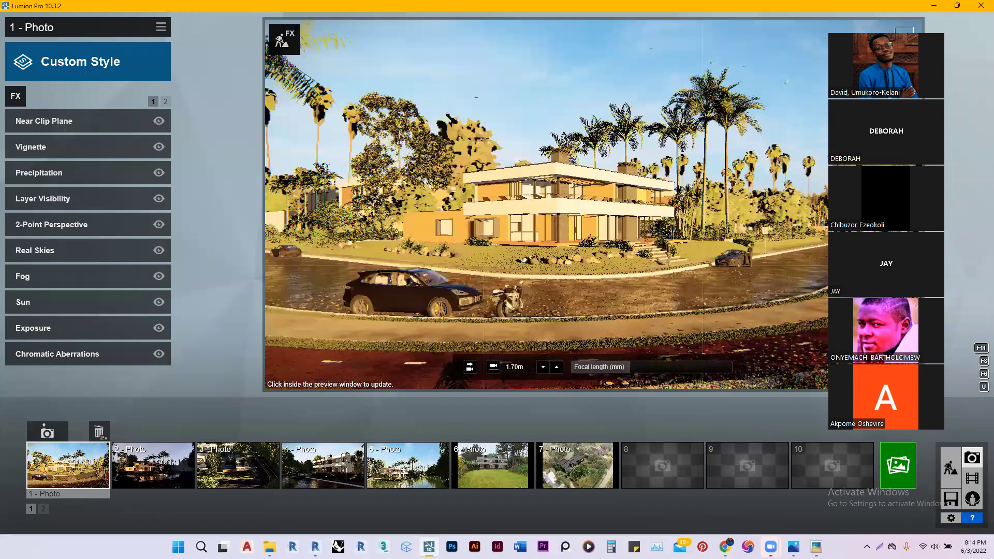
right_click_drag(453, 98, 457, 115)
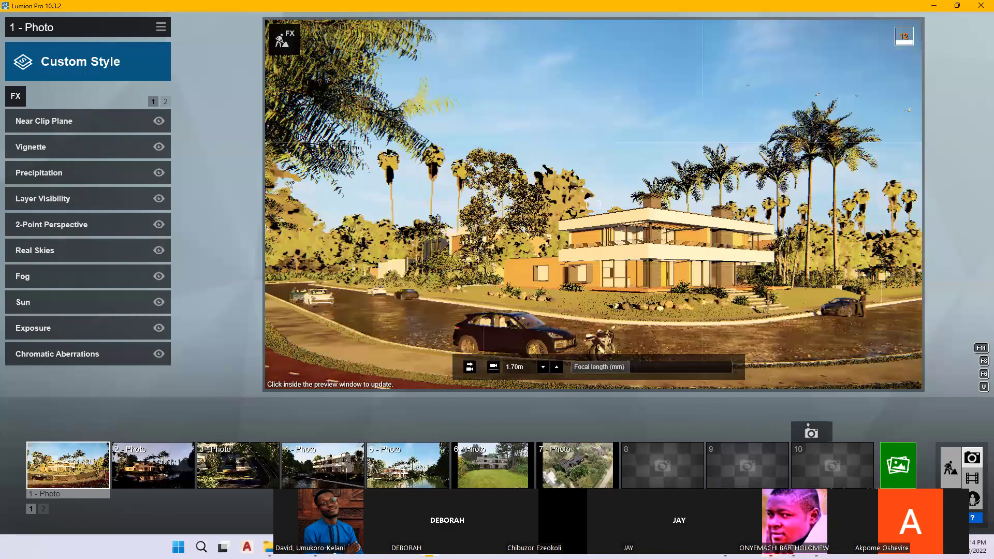
Step: Compare different camera tilts in photo 1, from the street up to the sky and back to the house
right_click_drag(593, 204, 712, 256)
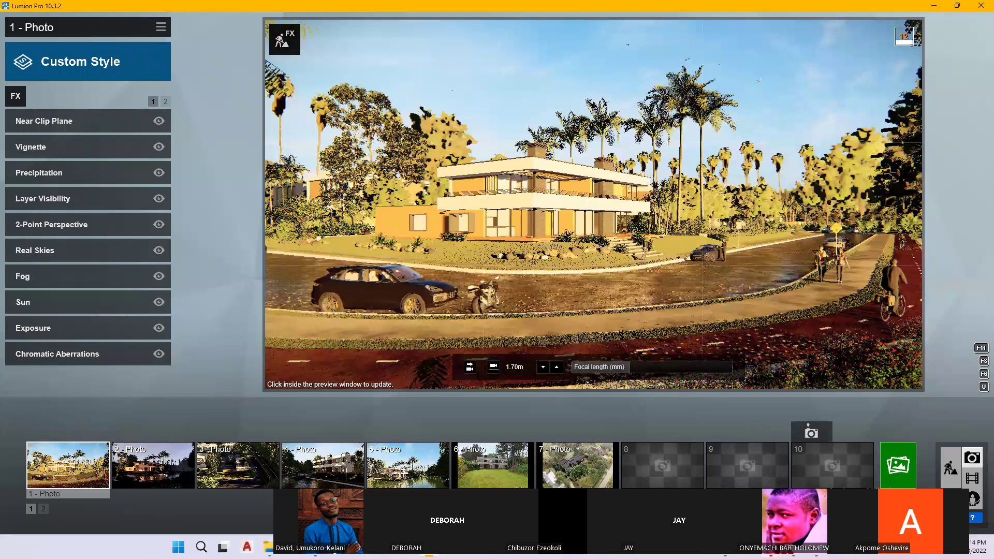
right_click_drag(594, 204, 571, 62)
right_click_drag(593, 204, 647, 197)
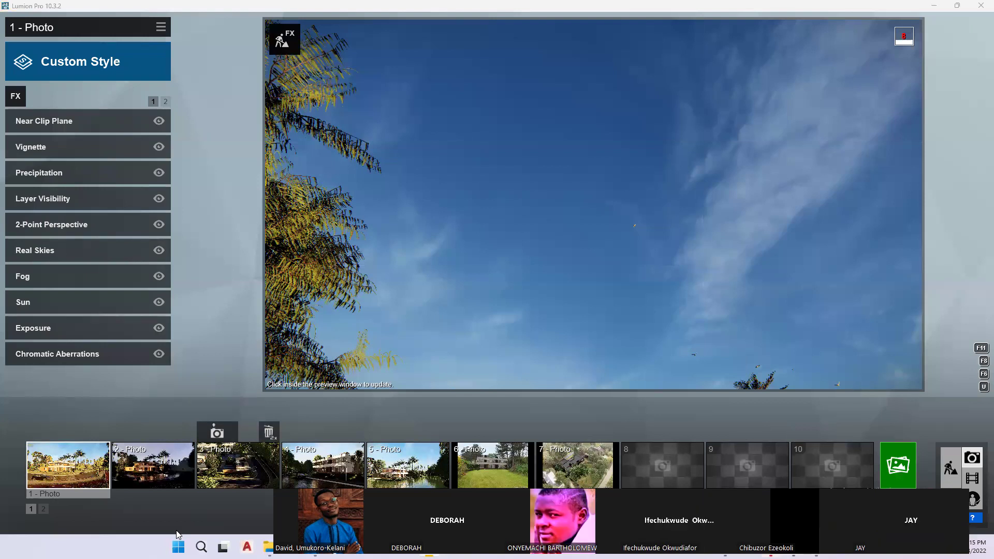
left_click(545, 228)
right_click_drag(609, 197, 593, 204)
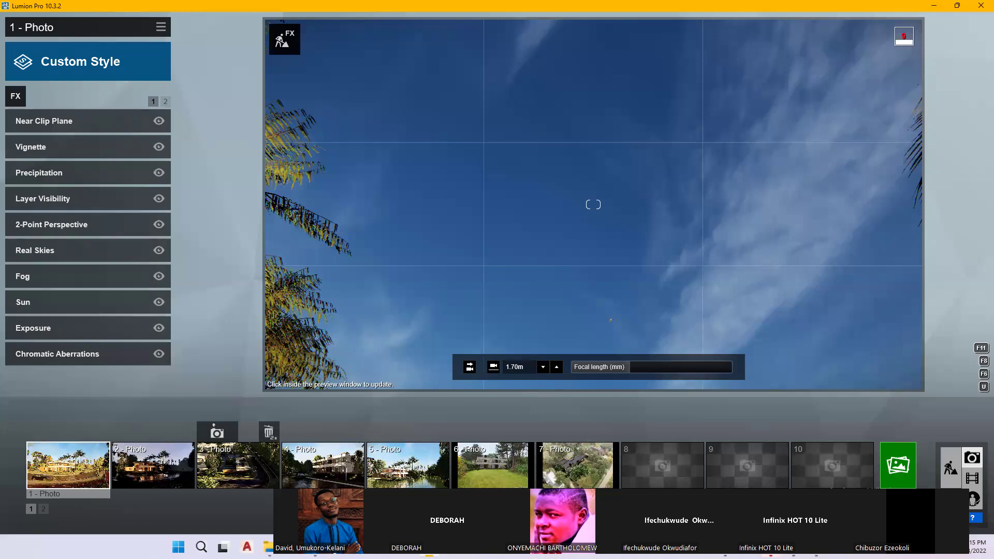
right_click_drag(593, 204, 579, 285)
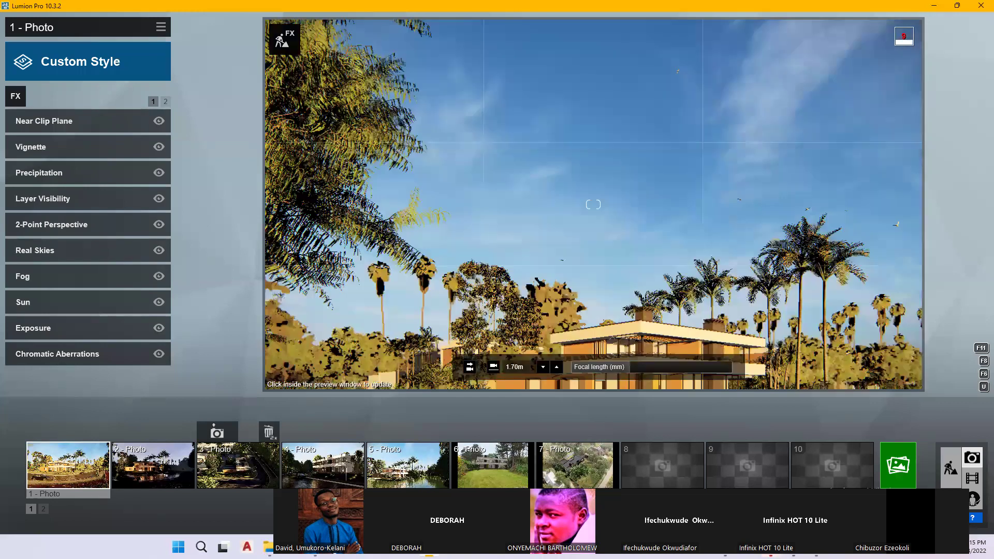
right_click_drag(593, 205, 590, 243)
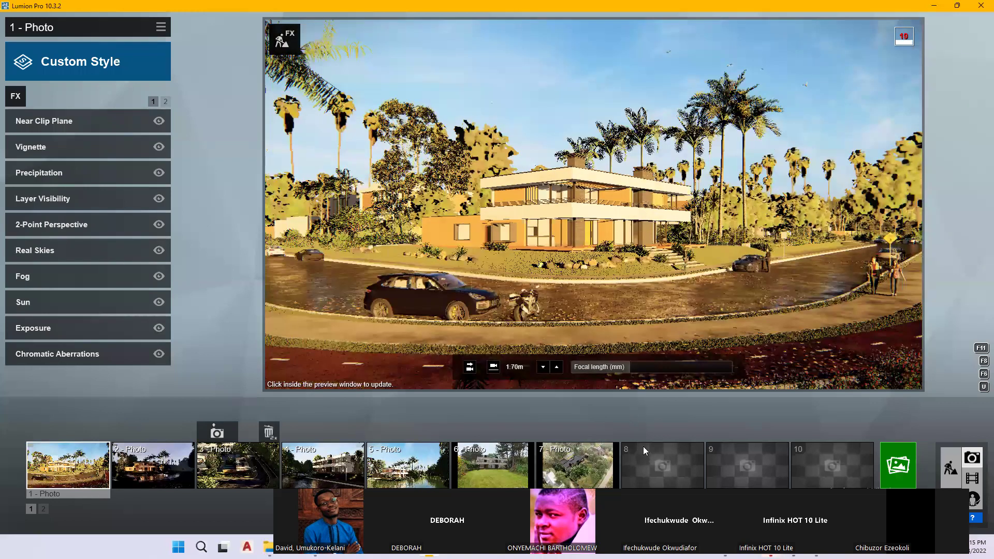
Step: Store a new camera view in photo slot 8, framing the corner house closer from a camera height of about 3.61 m
left_click(650, 437)
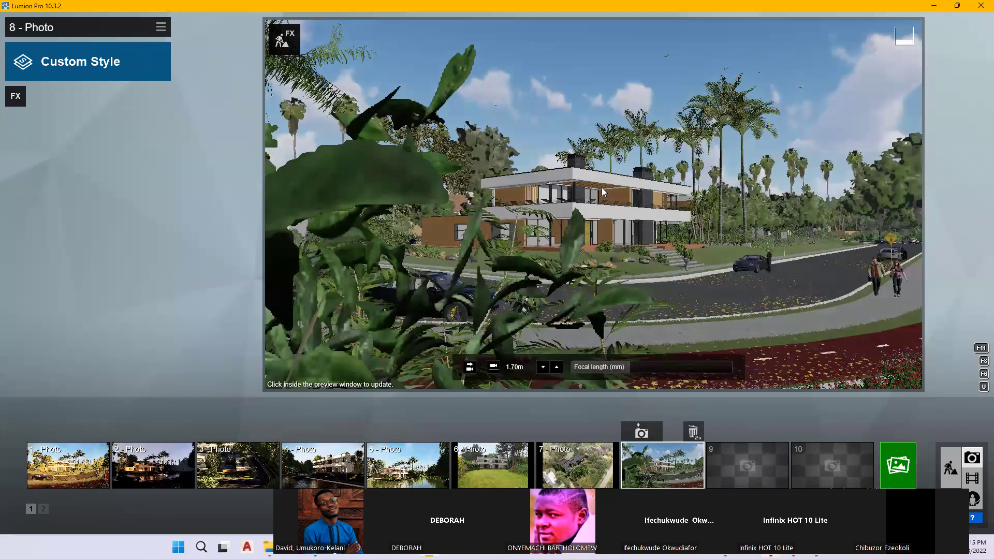
scroll(602, 188, "up", 5)
left_click(643, 433)
right_click_drag(621, 216, 606, 218)
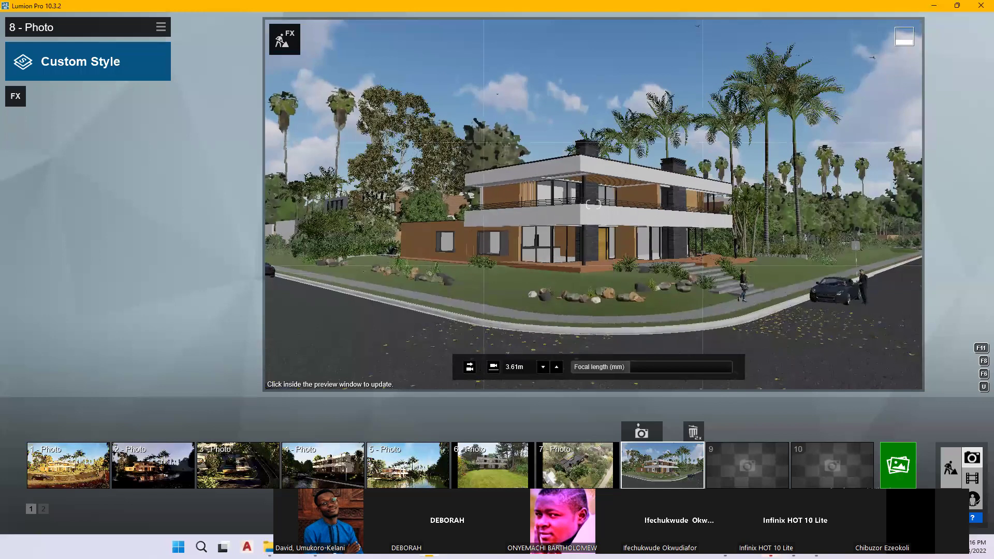
right_click_drag(605, 218, 600, 222)
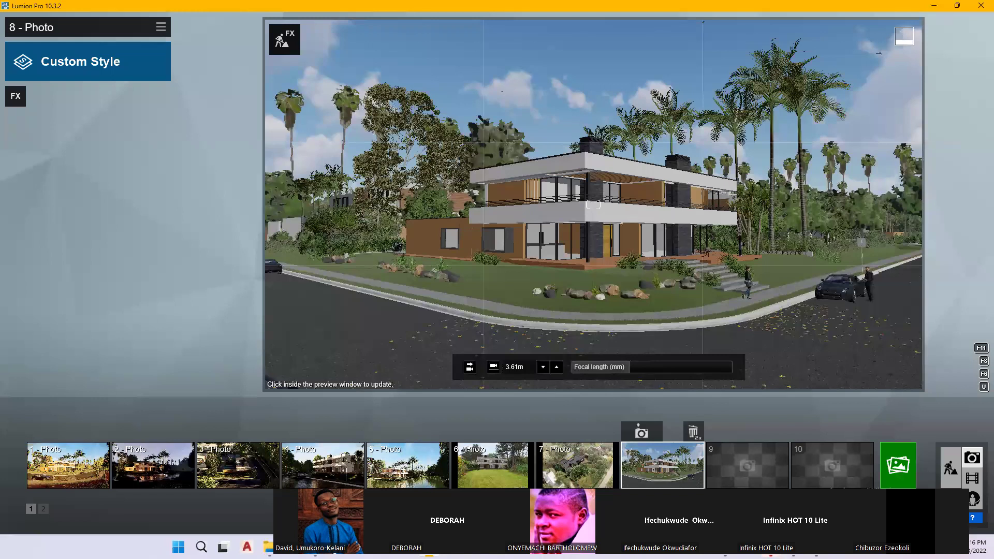
right_click_drag(593, 205, 591, 202)
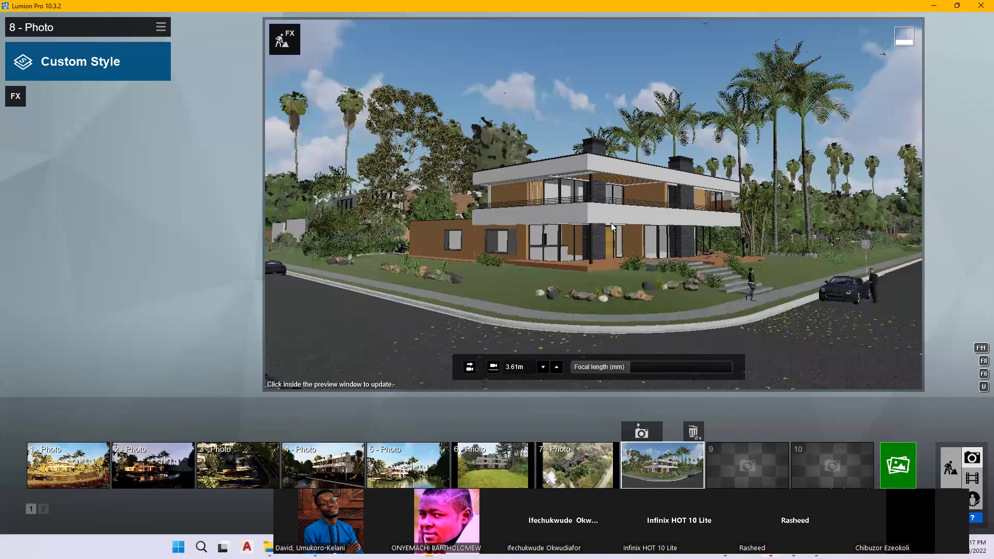
Step: Set the focal length to 15.6 mm, move closer to the house at about 4.80 m height and save the view to photo 8
mouse_move(607, 369)
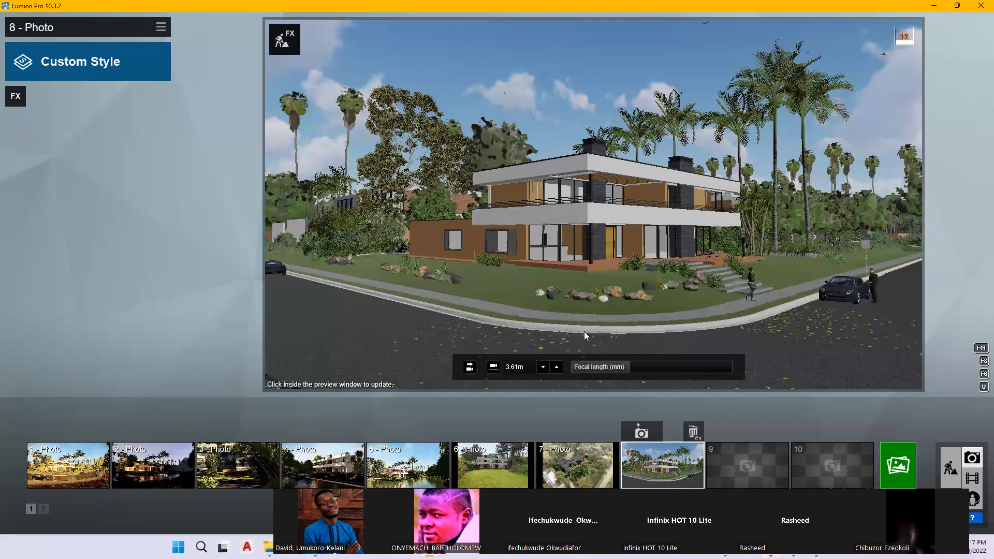
left_click_drag(625, 365, 615, 369)
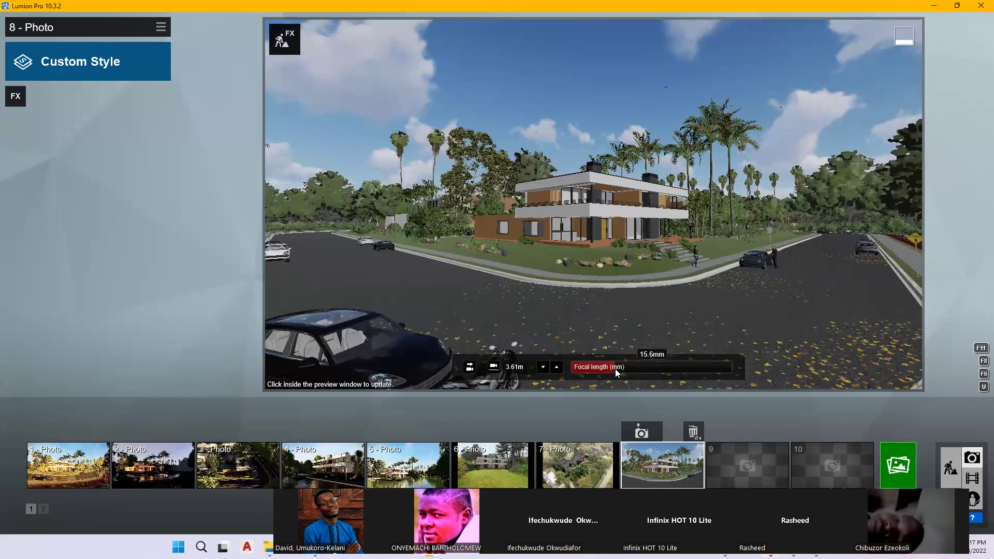
scroll(605, 240, "up", 3)
scroll(604, 240, "up", 2)
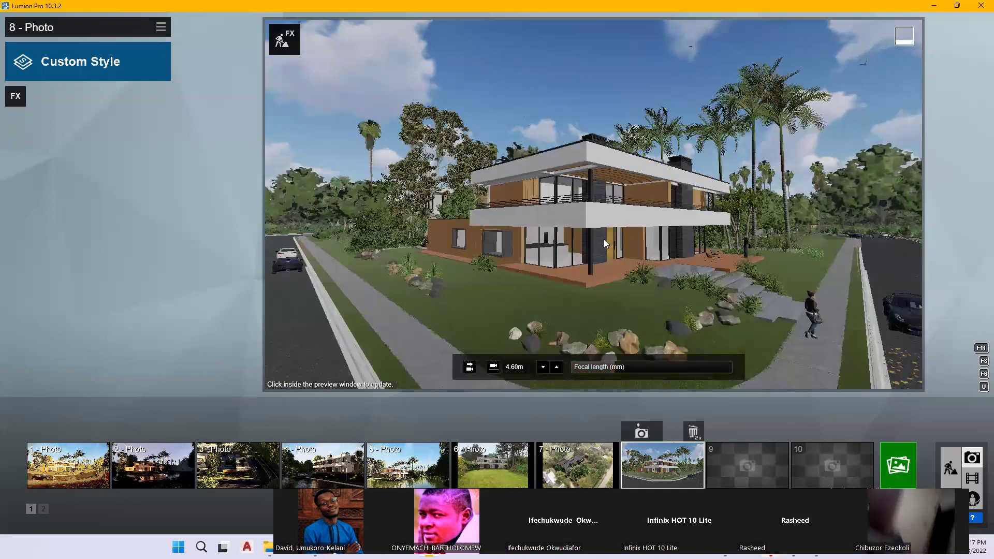
scroll(603, 240, "up", 2)
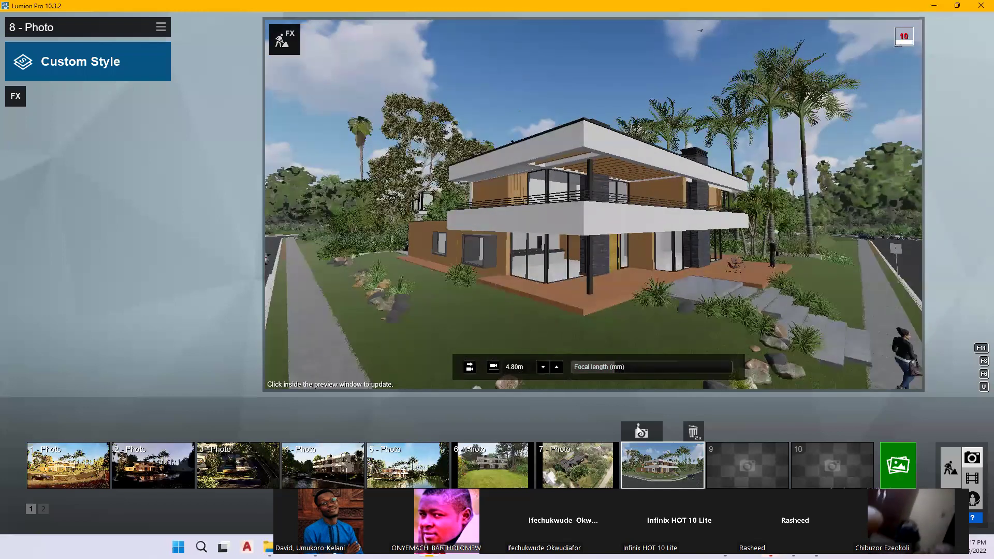
left_click(639, 431)
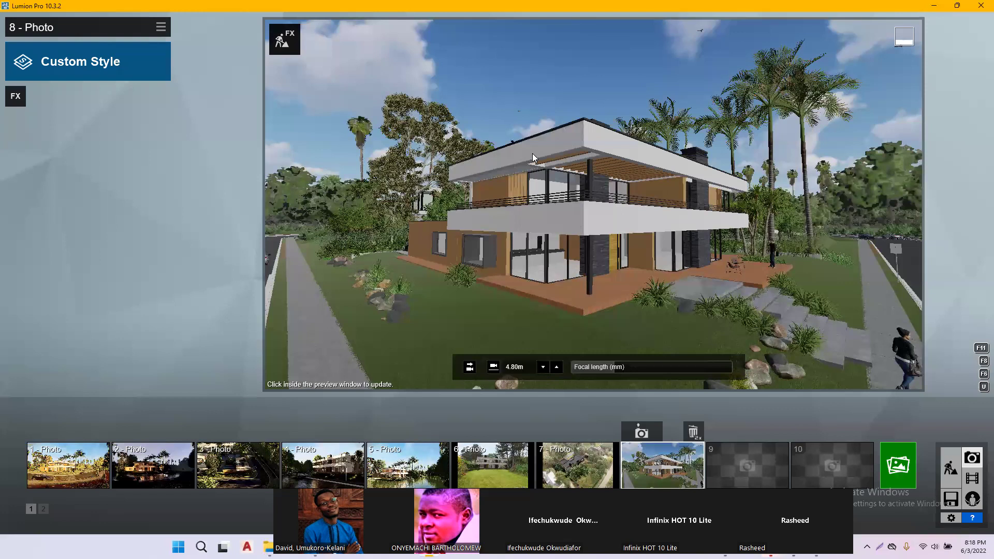
Step: Increase the focal length of photo 8 and pull the camera back to about 3.76 m height, framing the whole house and street corner
left_click_drag(621, 368, 614, 369)
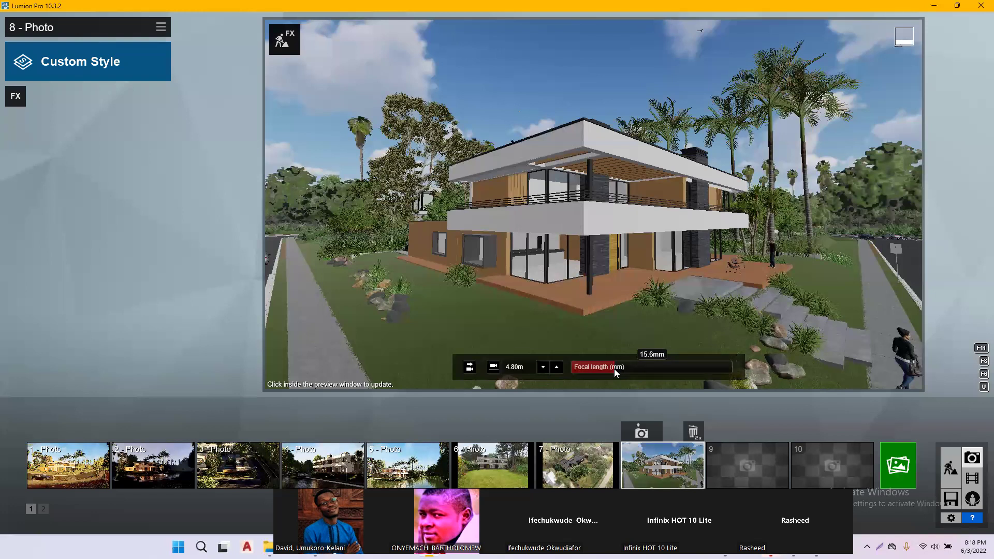
left_click_drag(614, 369, 639, 370)
scroll(619, 252, "down", 1)
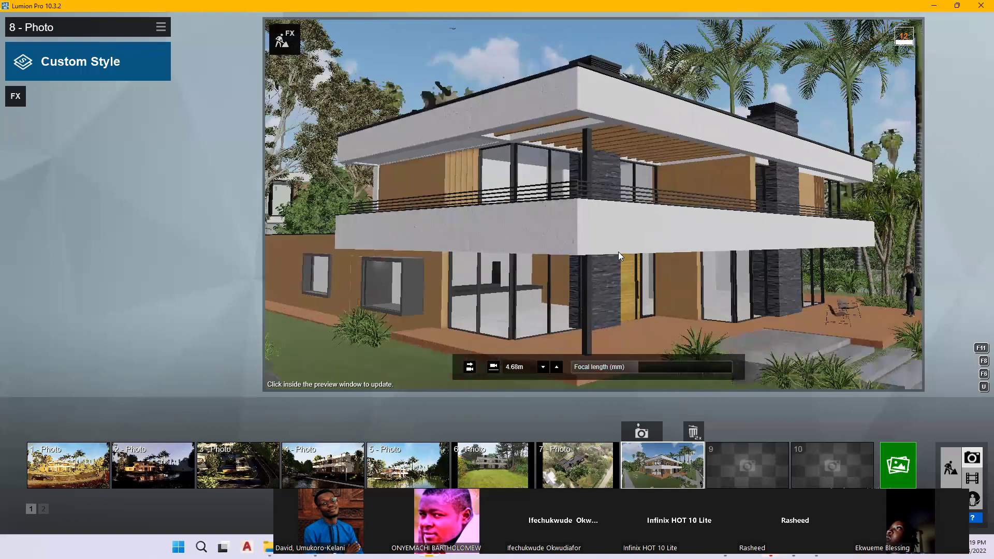
scroll(617, 255, "down", 3)
scroll(617, 262, "down", 2)
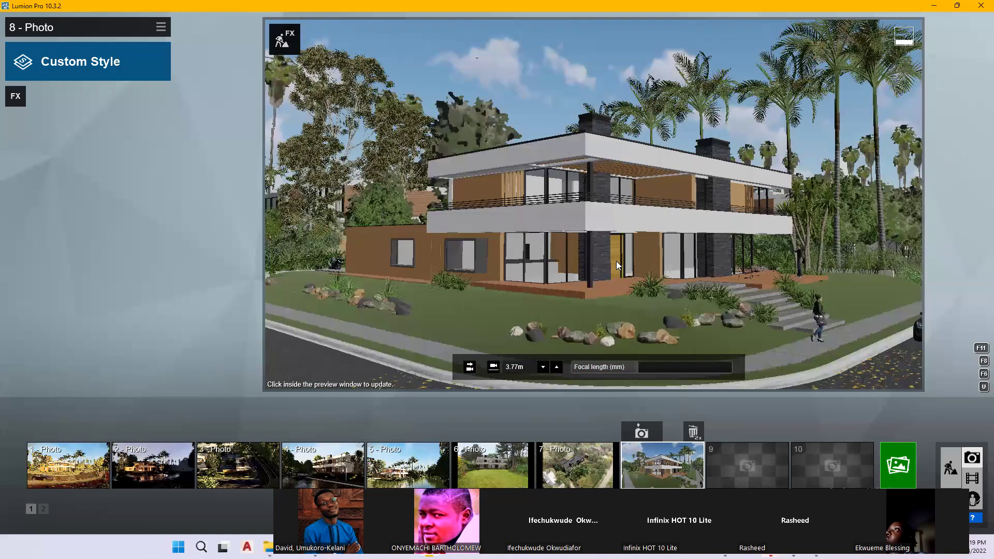
scroll(617, 261, "down", 2)
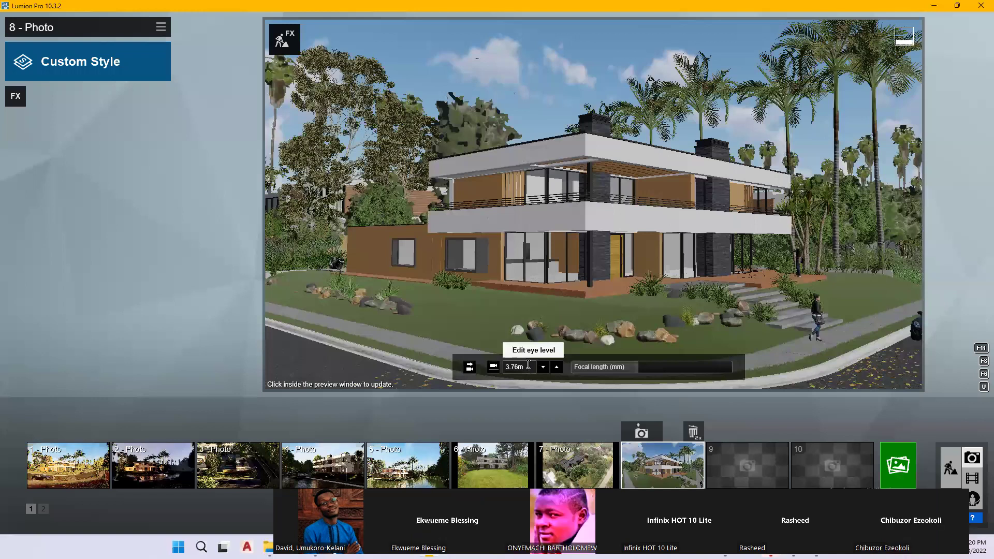
Step: Set the camera's eye level to 1.5 m and tilt the view to centre the house vertically in the frame
left_click(508, 368)
double_click(509, 367)
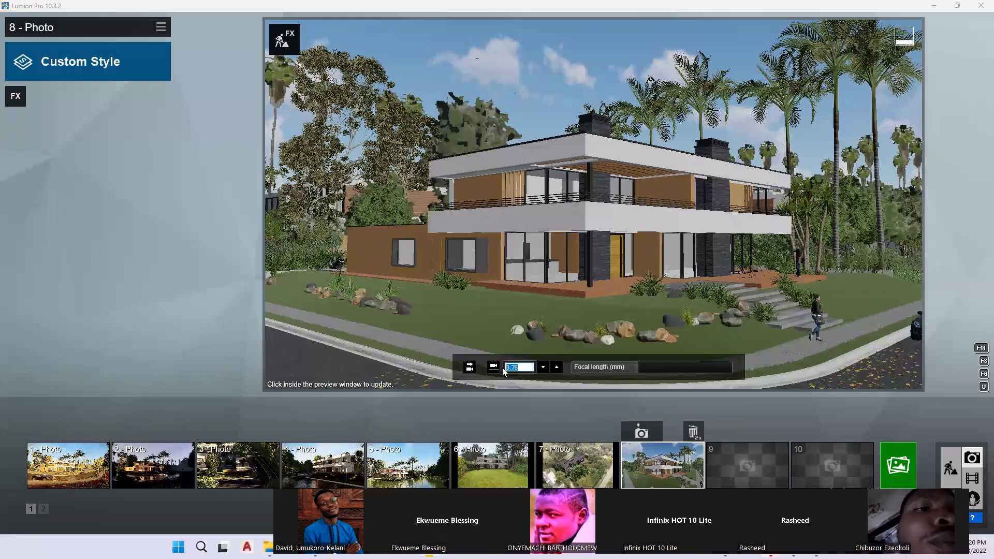
type("1.5")
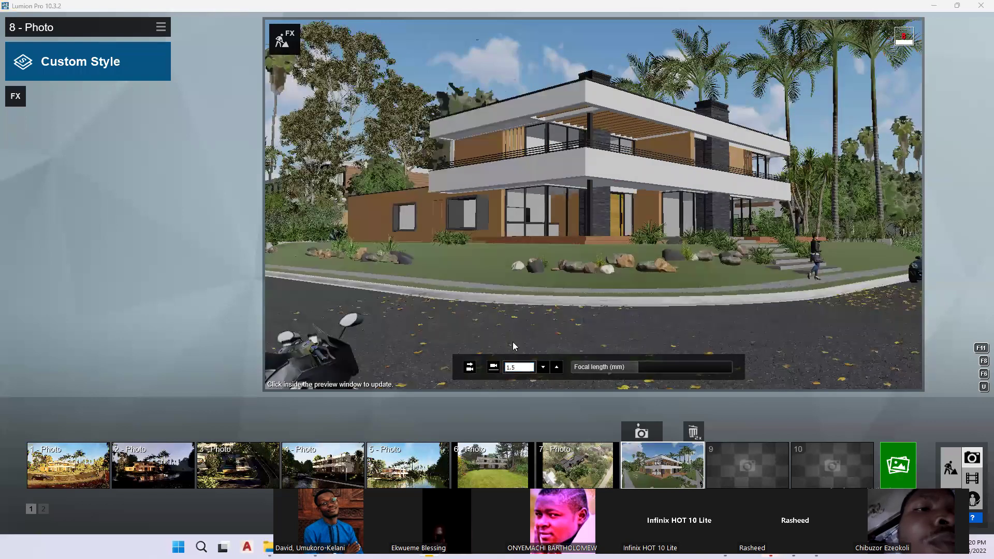
key("Return")
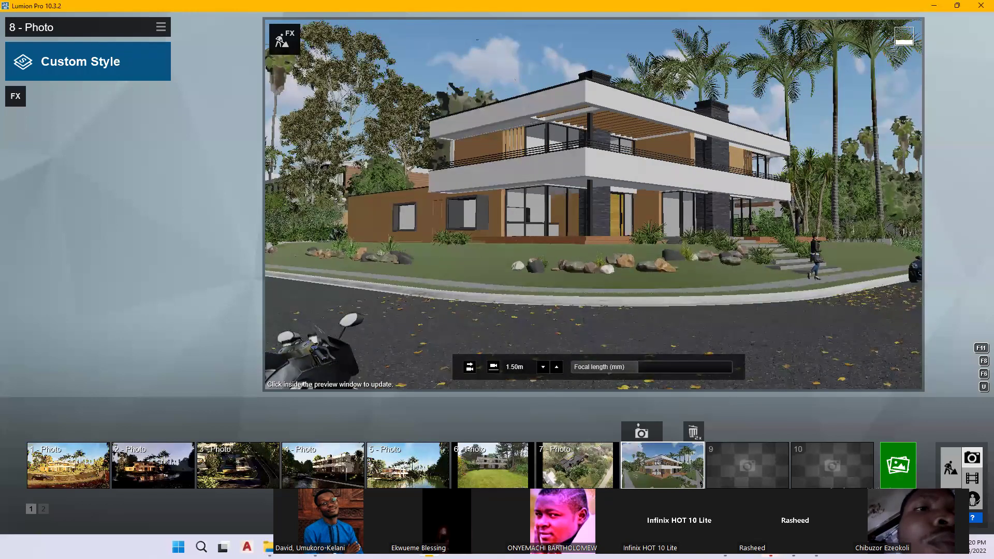
right_click_drag(593, 205, 594, 160)
mouse_move(594, 204)
right_mouse_down()
mouse_move(595, 215)
mouse_move(595, 192)
right_mouse_up()
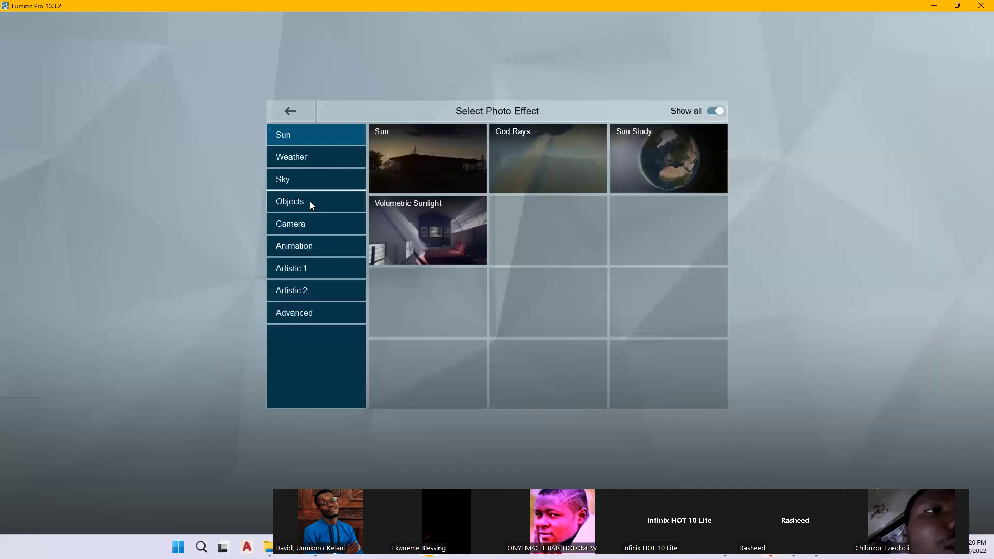
Step: Try the 2-Point Perspective effect on photo 8, store its camera view and remove the effect again
left_click(306, 225)
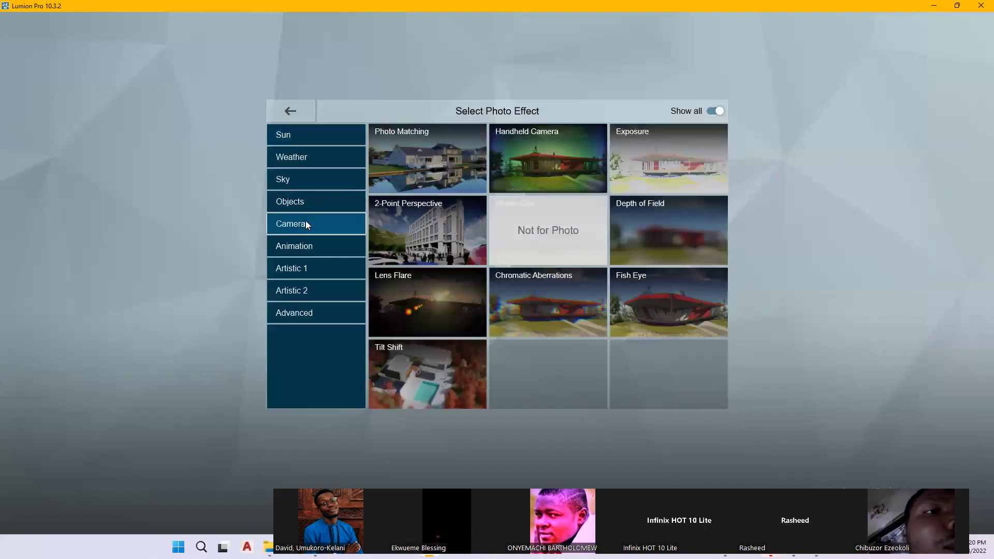
left_click(444, 223)
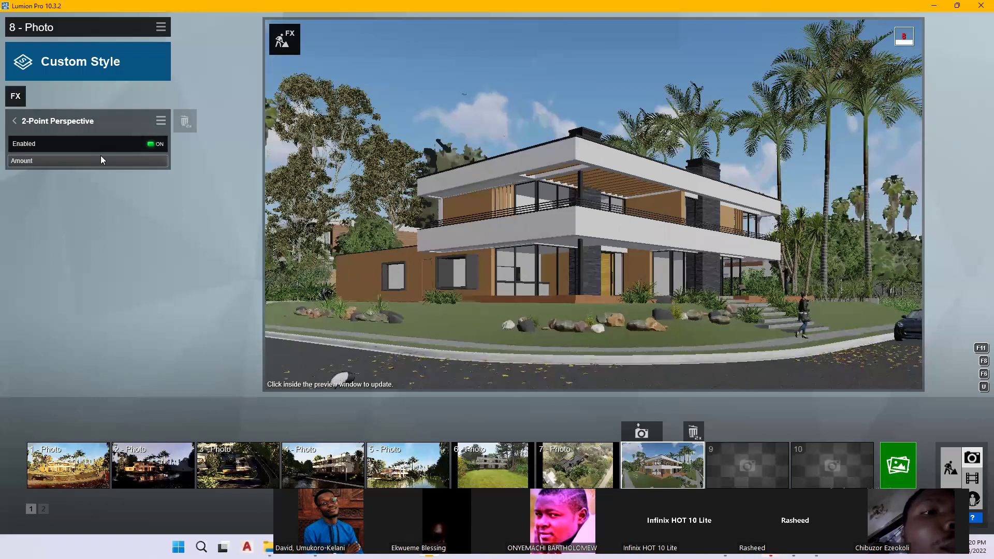
left_click(479, 217)
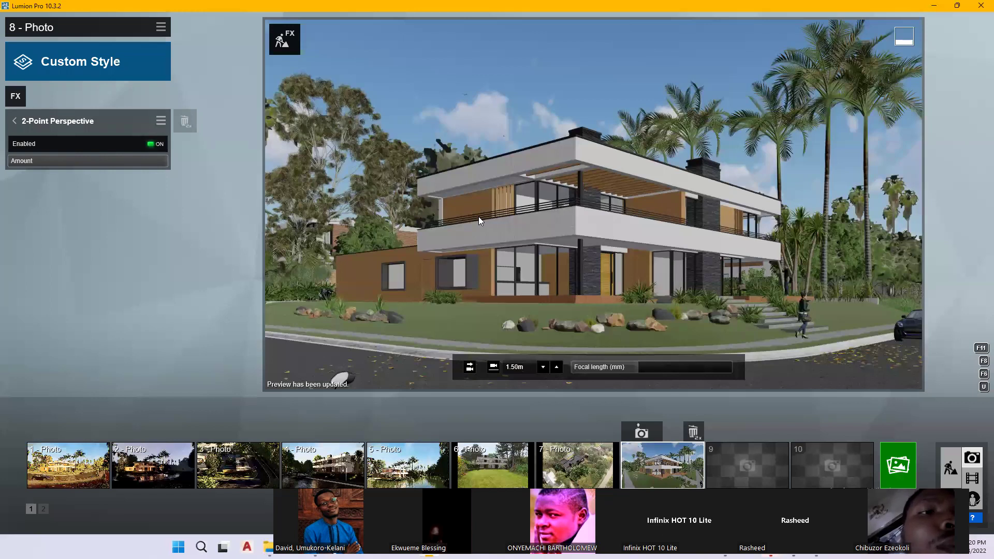
left_click(647, 437)
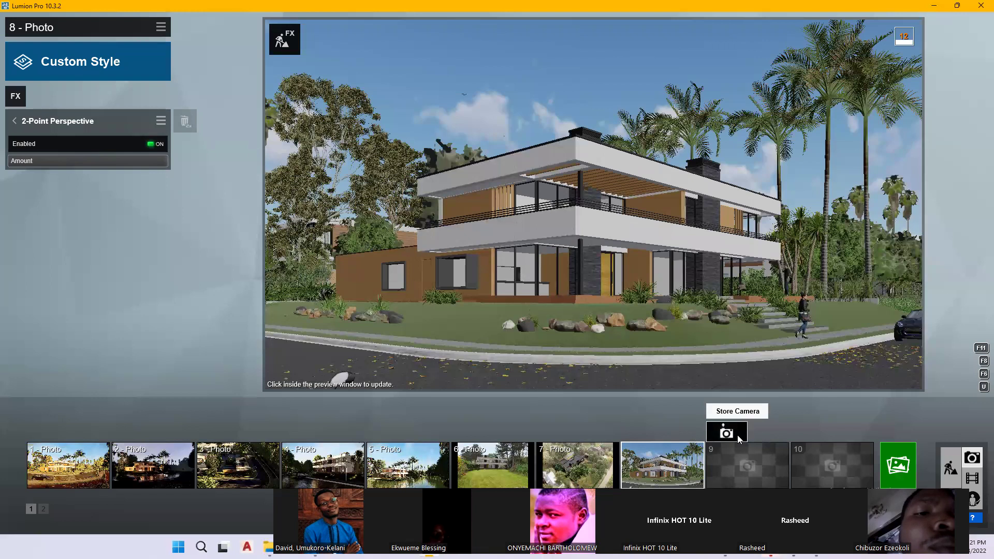
double_click(188, 124)
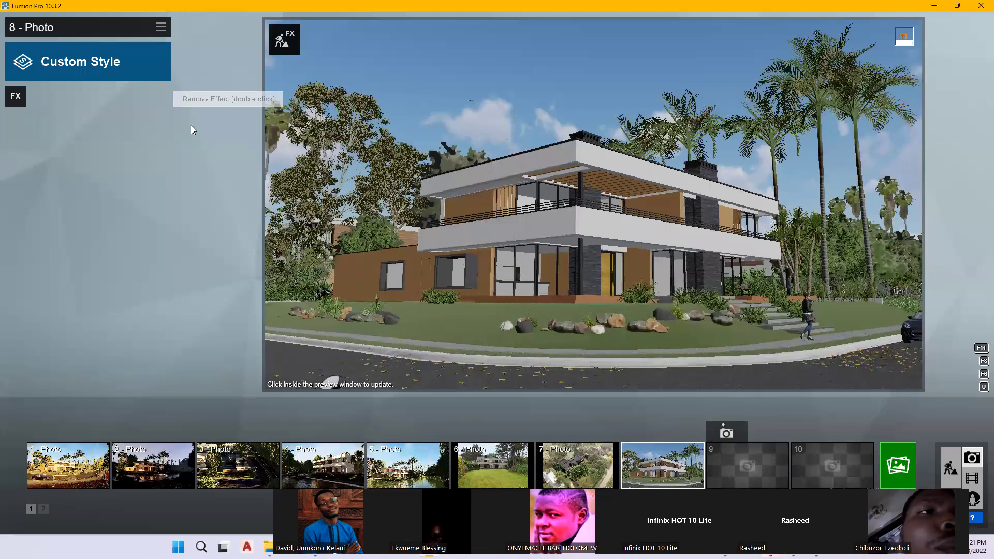
Step: Store the view in photo slot 9, raise its eye level to 3.9 m and tilt the camera to recentre the house
left_click(734, 437)
left_click(516, 366)
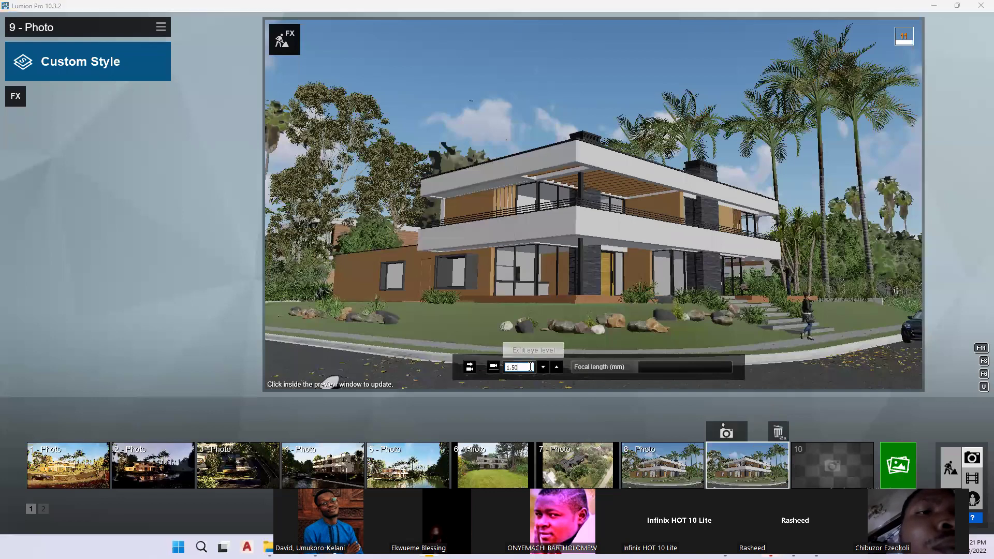
type("3.9")
key("Return")
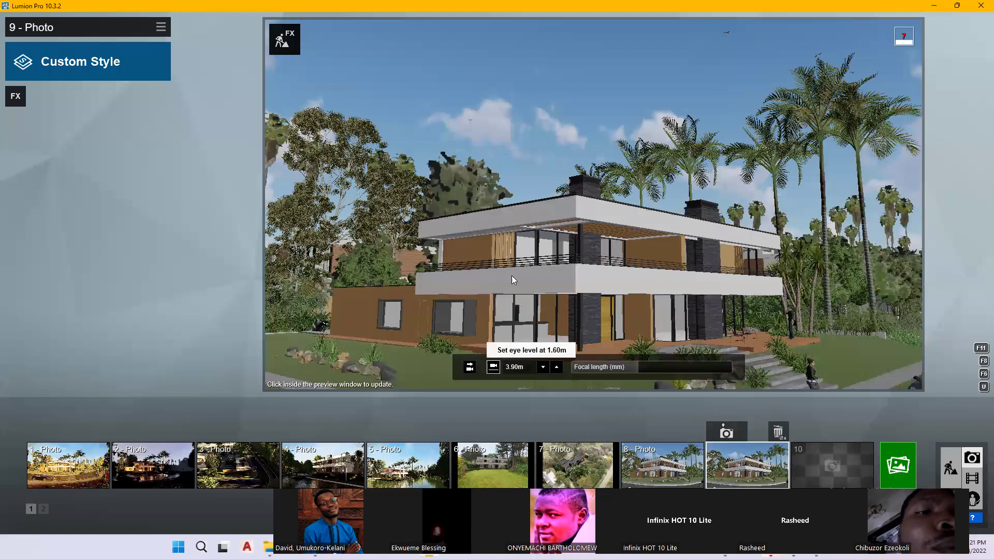
right_click_drag(594, 204, 604, 271)
right_click_drag(525, 256, 523, 268)
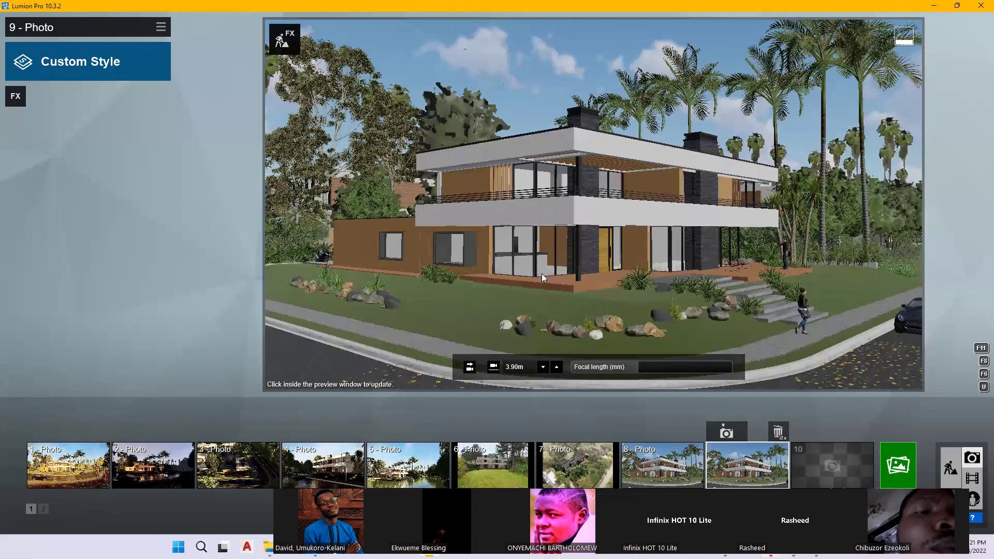
Step: Set the focal length to 15.8 mm, move the camera closer to the house and save the view to photo 9
left_click(635, 367)
left_click_drag(623, 365, 617, 368)
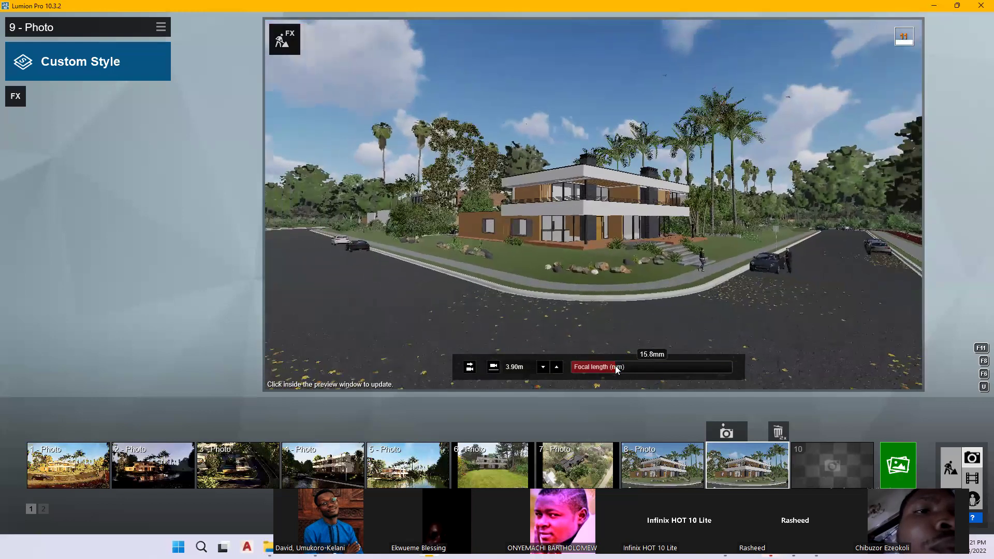
scroll(575, 251, "up", 3)
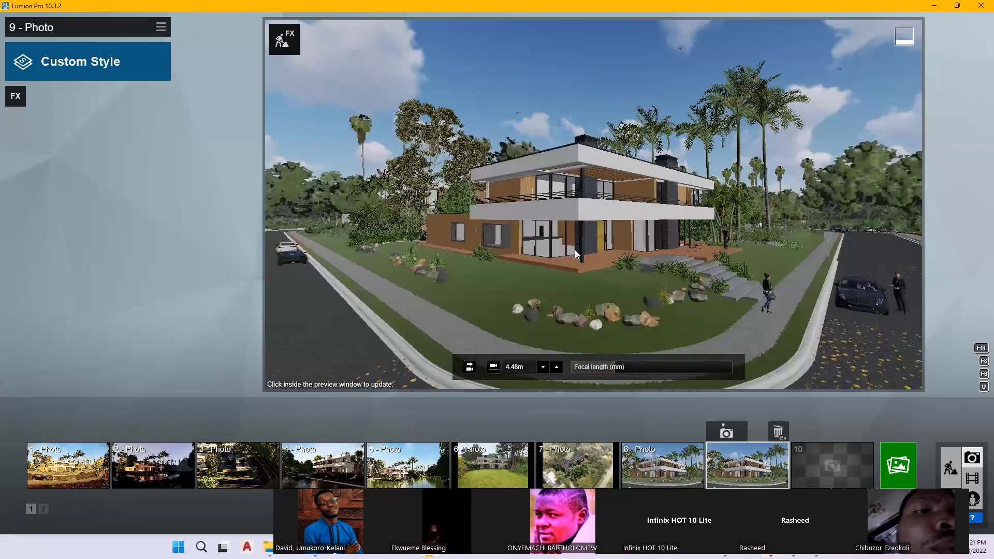
scroll(575, 250, "up", 3)
left_click(738, 438)
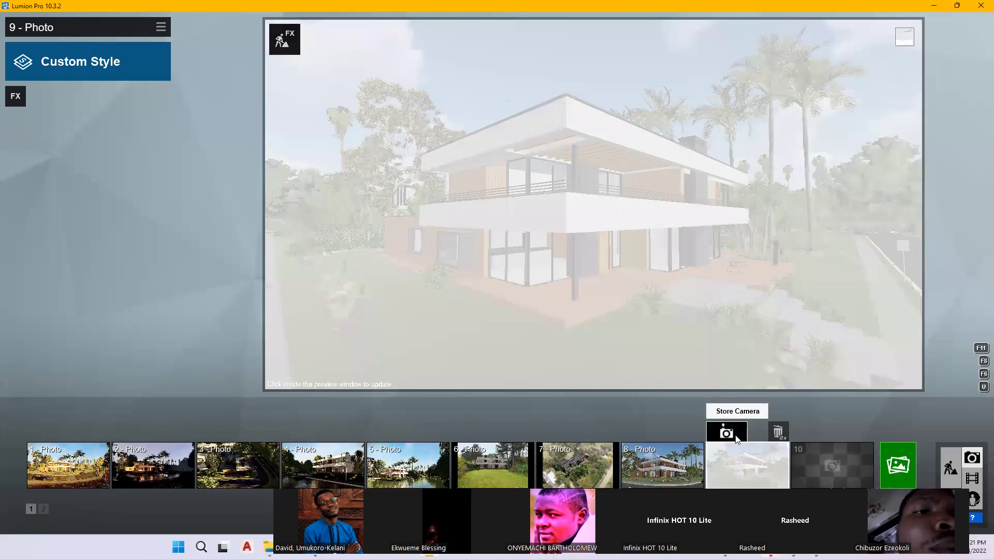
Step: Apply the 2-Point Perspective effect to photo 8 and compare its view with photo 9
left_click(677, 469)
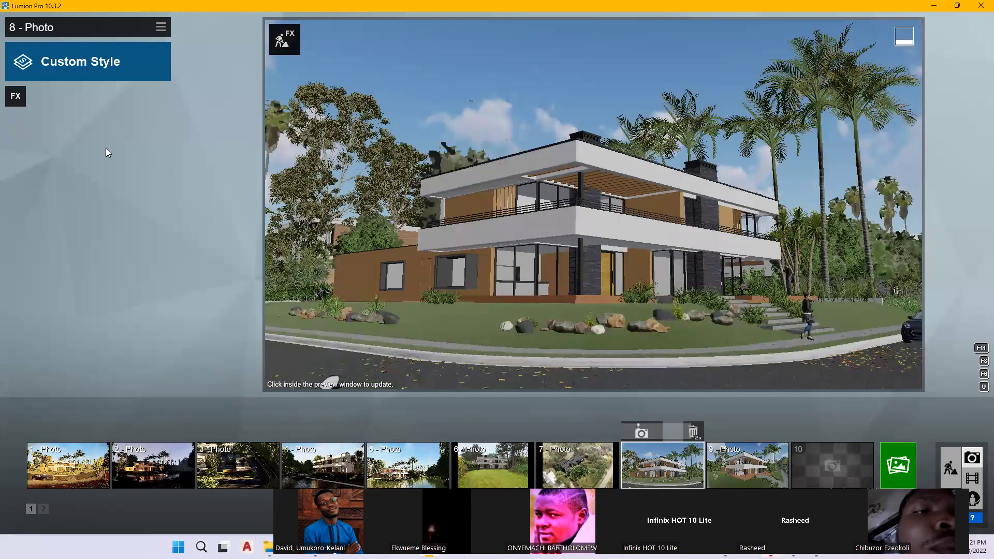
left_click(16, 97)
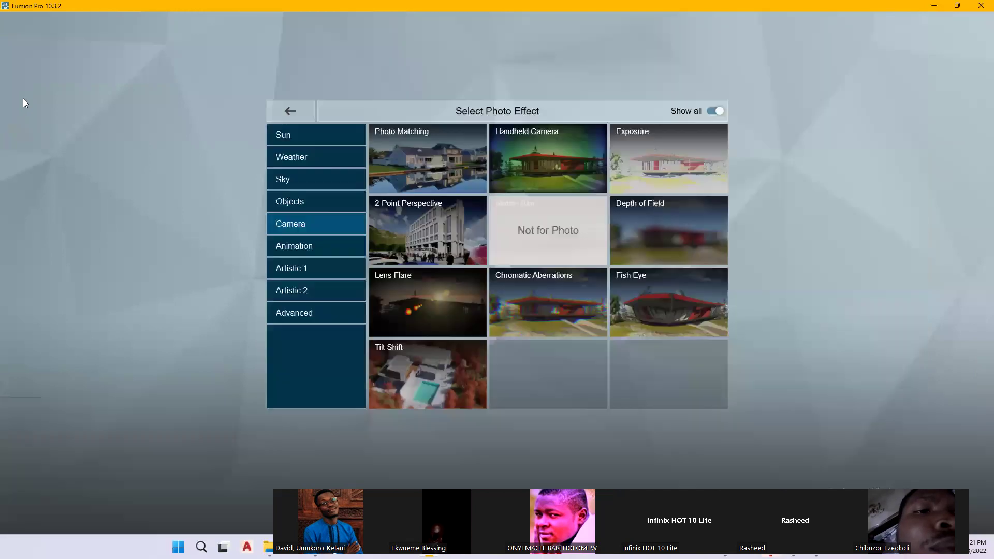
left_click(423, 241)
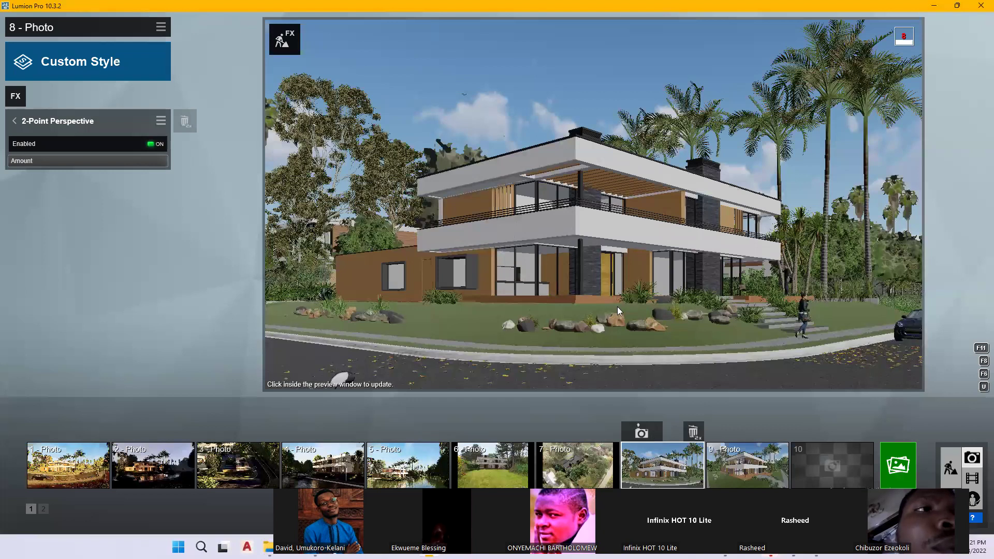
left_click(755, 470)
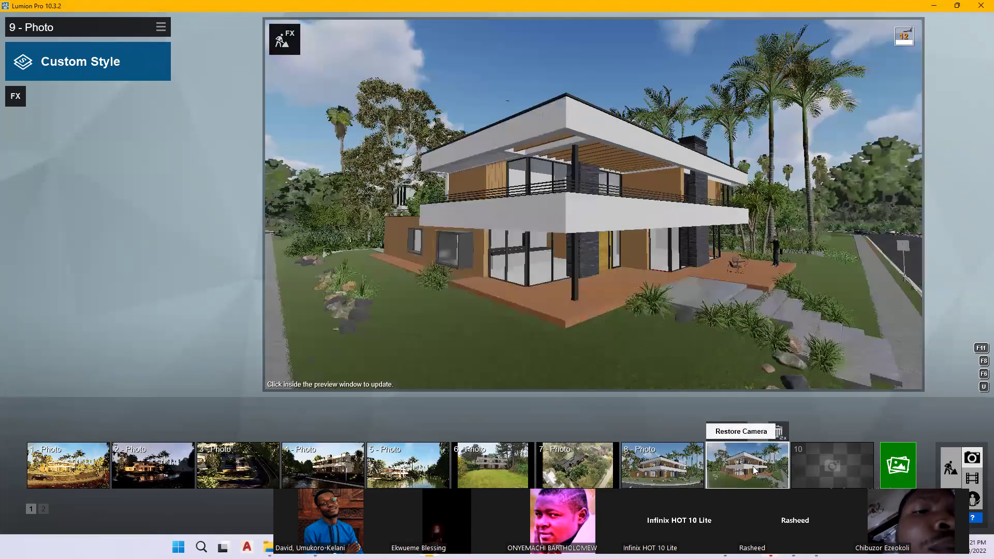
left_click(678, 474)
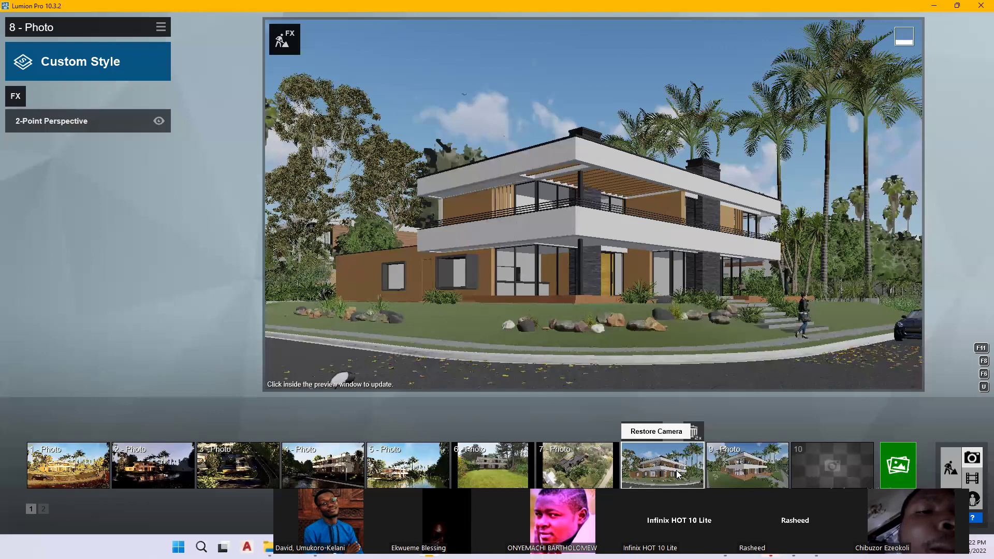
Step: Switch to Picasa Photo Viewer and examine the camera angles of the finished house renders, starting from 1_8 - Photo.jpg
left_click(934, 7)
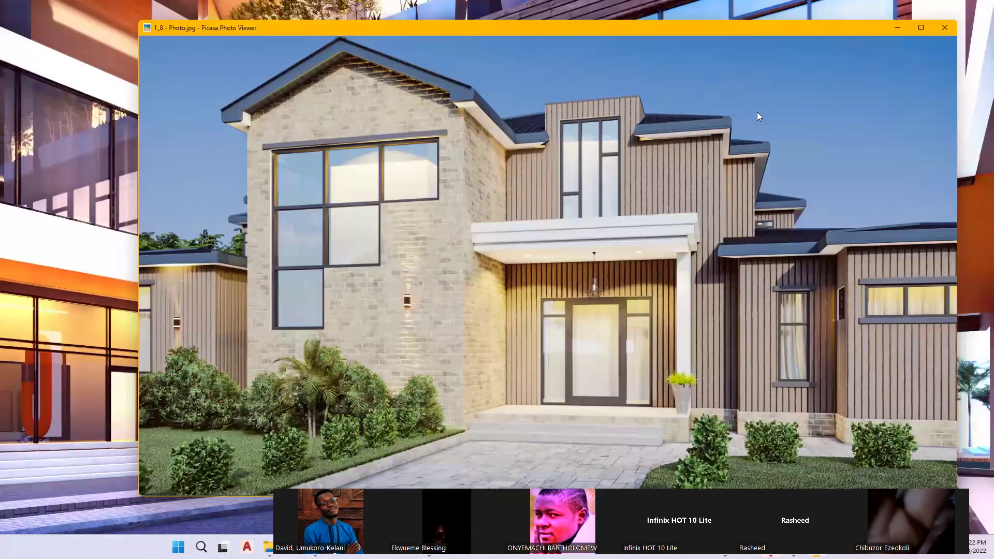
key("Right")
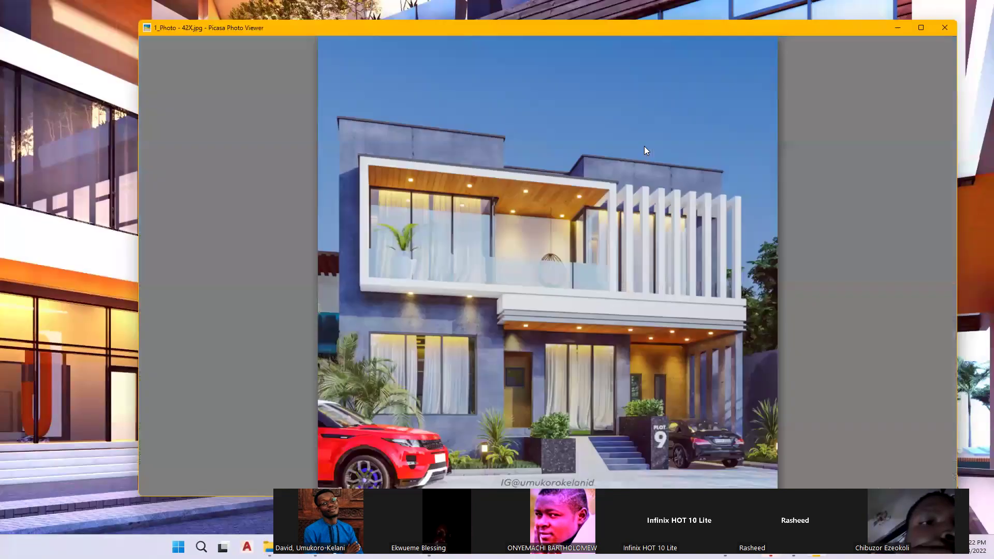
key("Right")
key("Right")
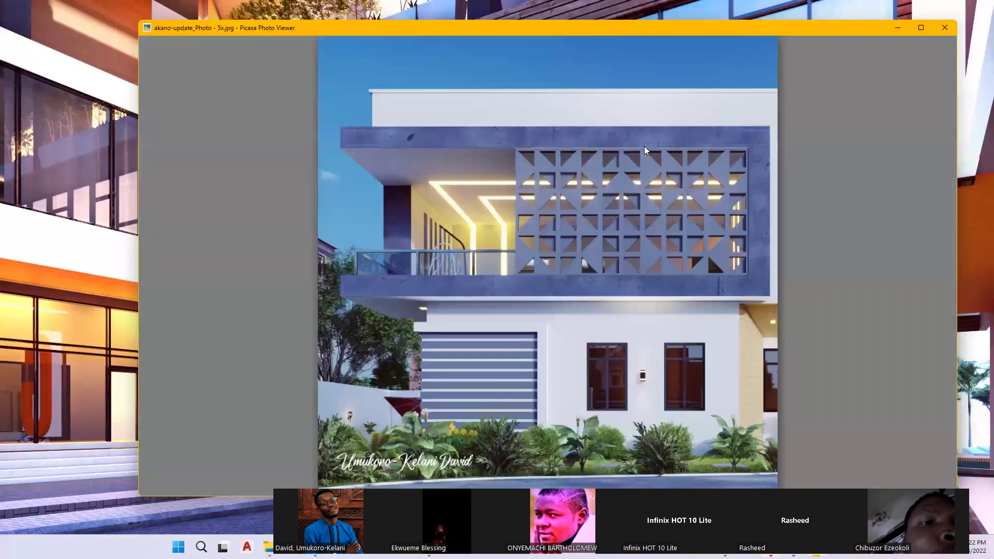
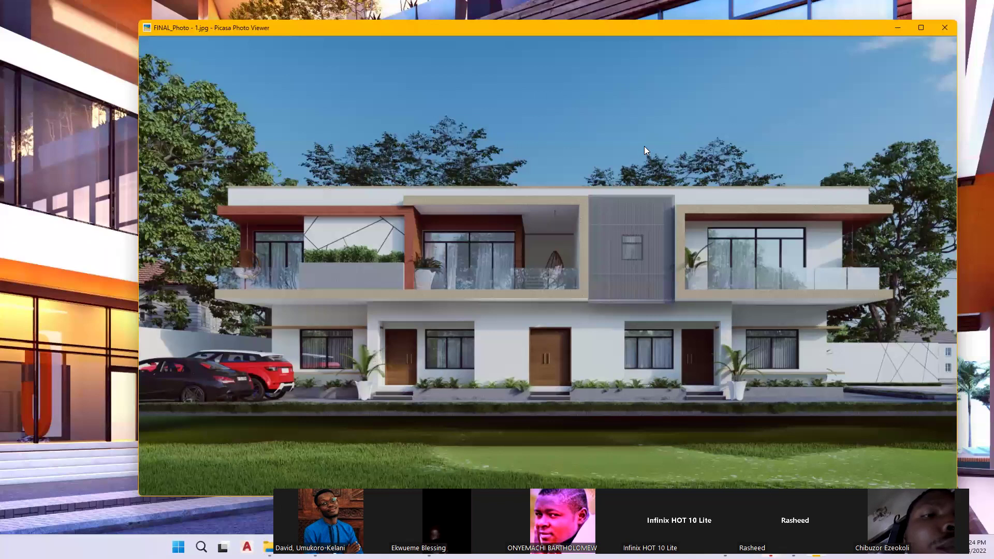
Step: Close the open picture, reopen the renders from the Lumion Like a Pro folder and view the frontal two-storey building enlarged
left_click(945, 28)
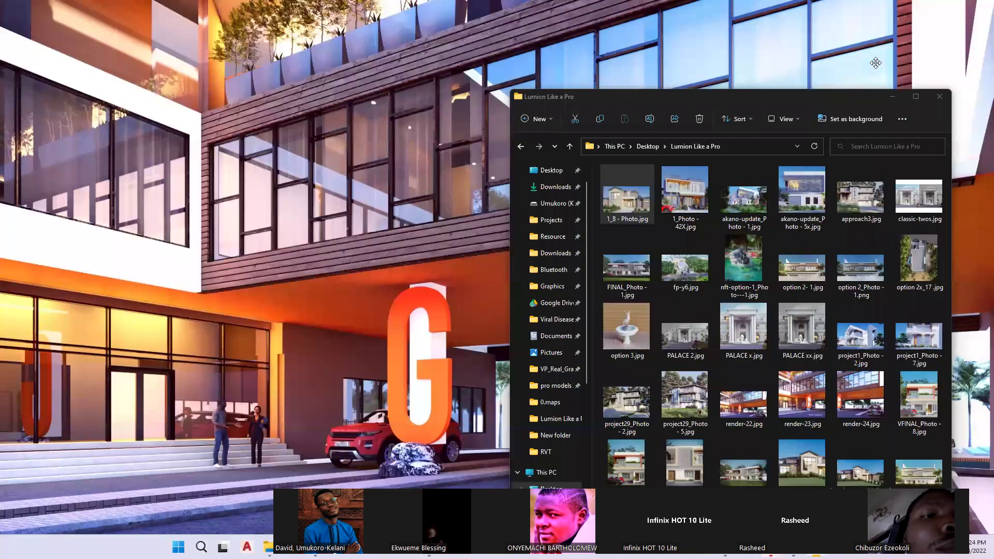
double_click(622, 220)
scroll(588, 218, "up", 2)
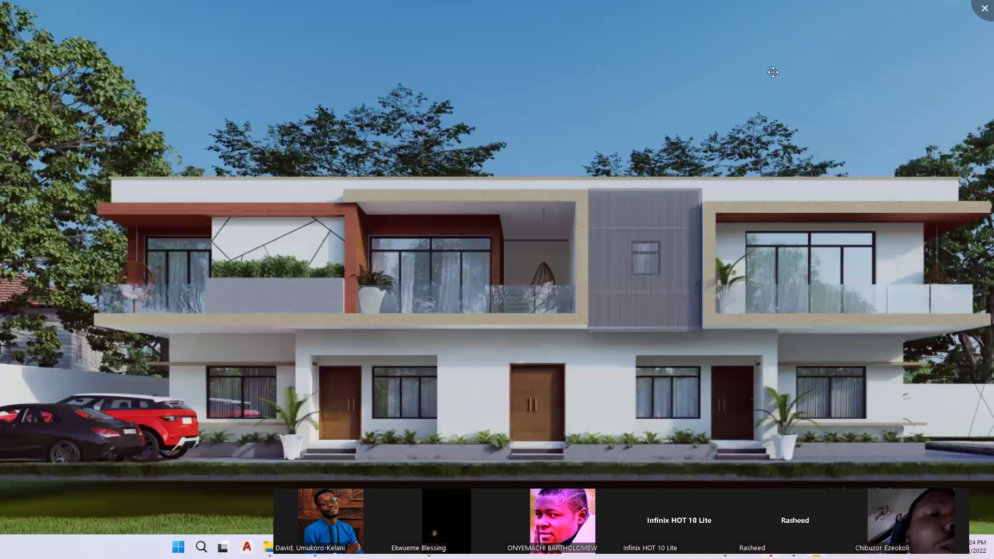
Step: View the aerial beach house render, move on to the stone-pot water feature and examine it enlarged to 30%
key("Right")
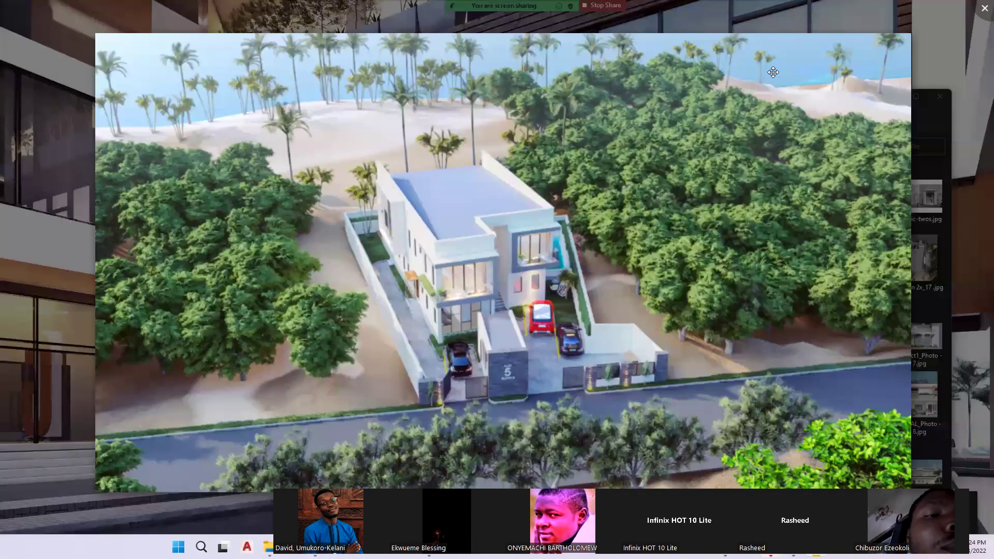
key("Right")
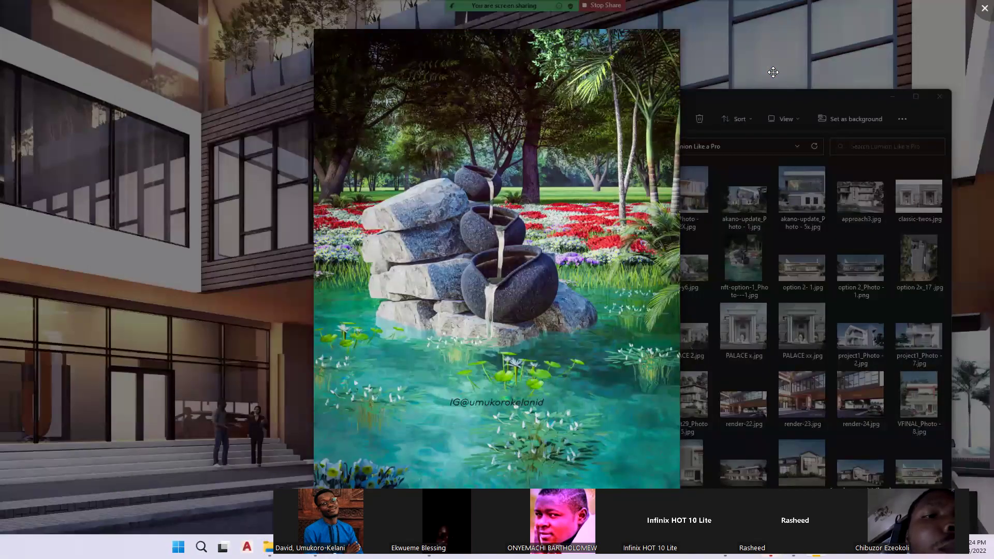
scroll(569, 136, "up", 1)
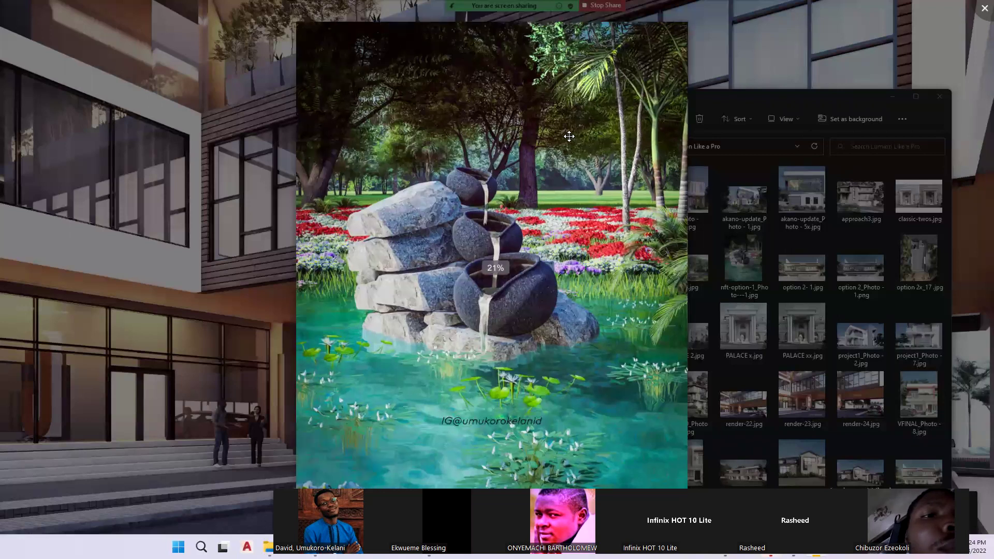
scroll(568, 137, "down", 1)
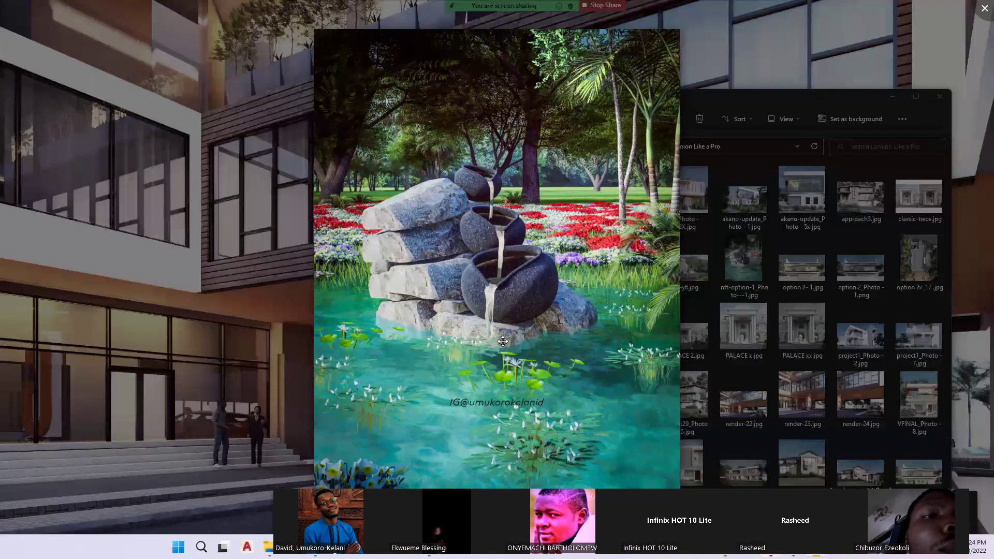
scroll(451, 271, "up", 3)
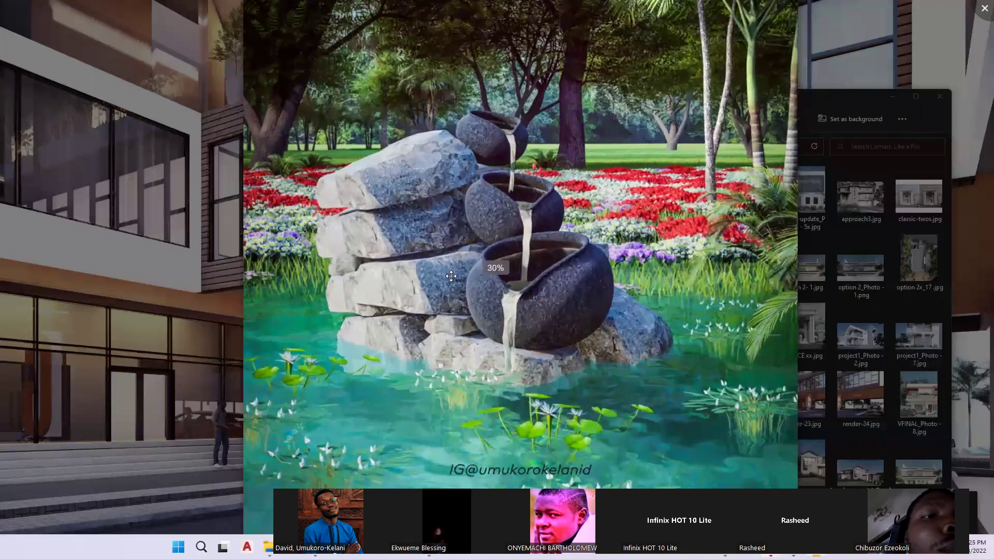
Step: View the frontal white house render with the roadside wall and compare its cool-toned version with the warm-toned one, option 2- 1.jpg
scroll(451, 274, "down", 3)
key("Right")
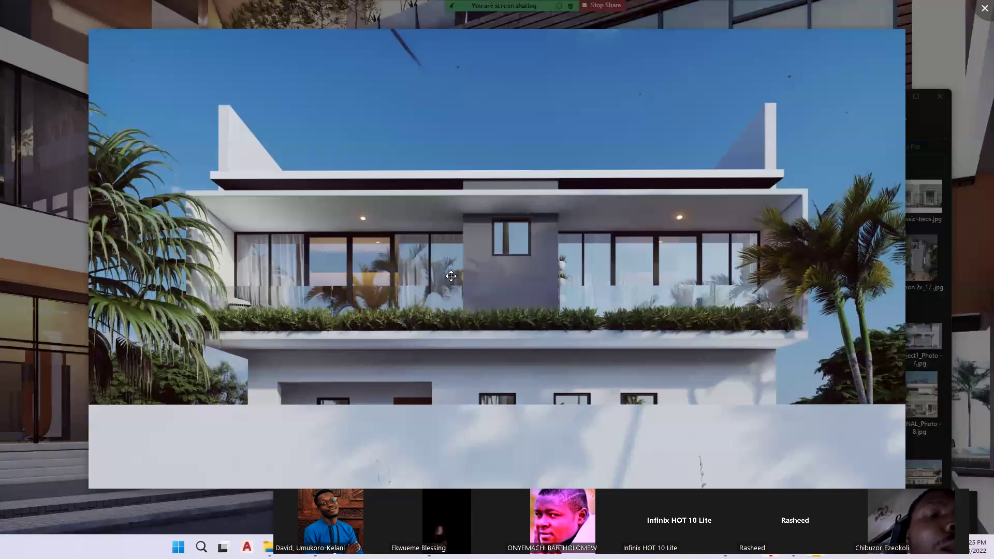
scroll(451, 276, "up", 1)
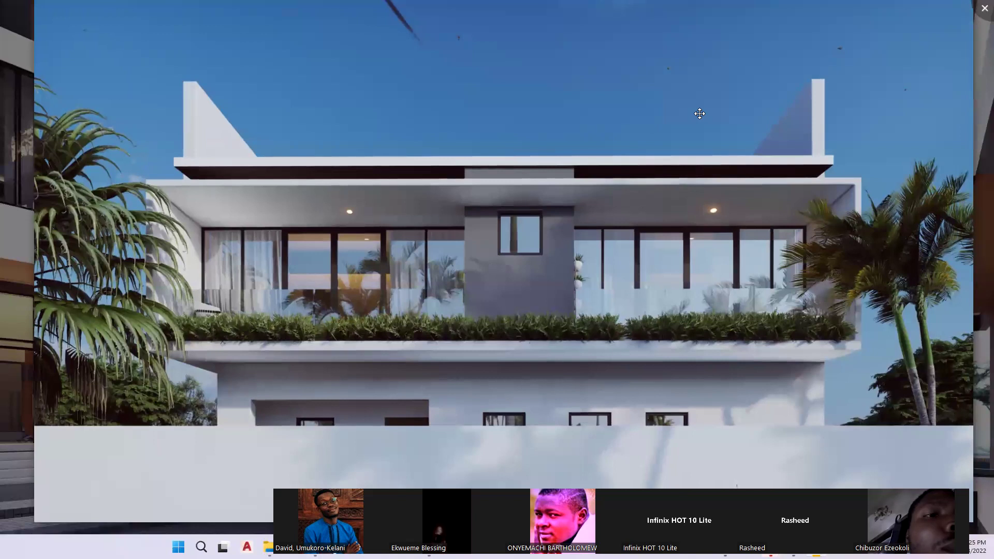
scroll(699, 113, "down", 1)
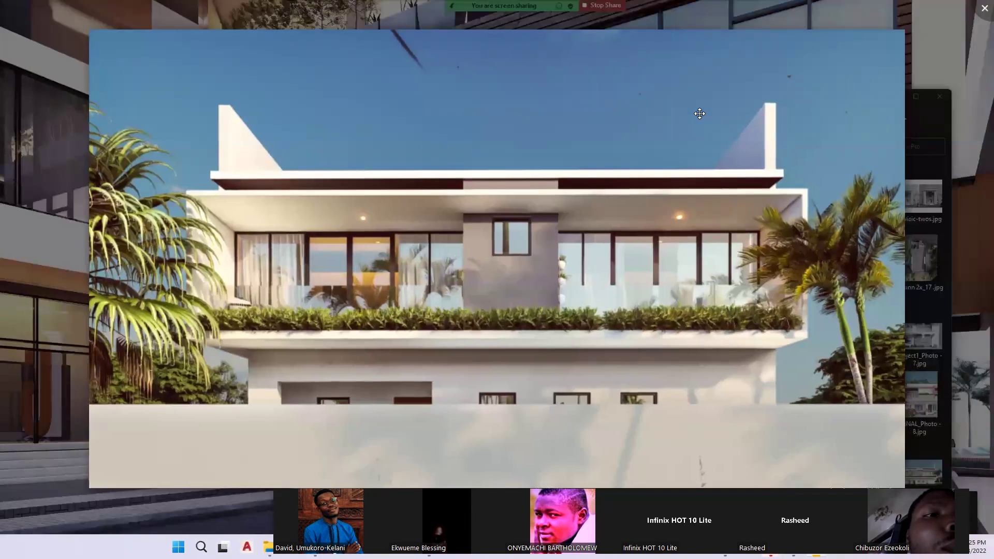
scroll(699, 113, "up", 1)
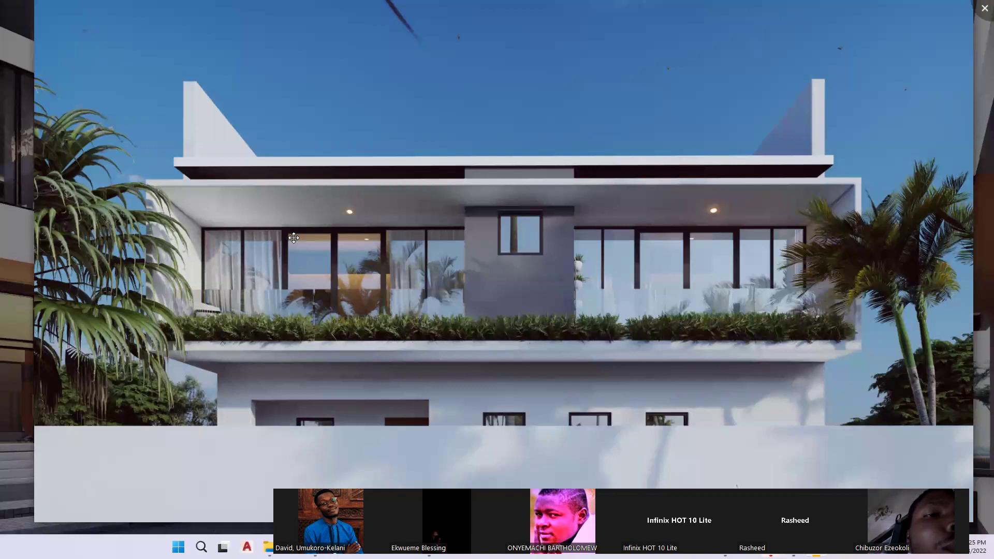
scroll(294, 238, "down", 1)
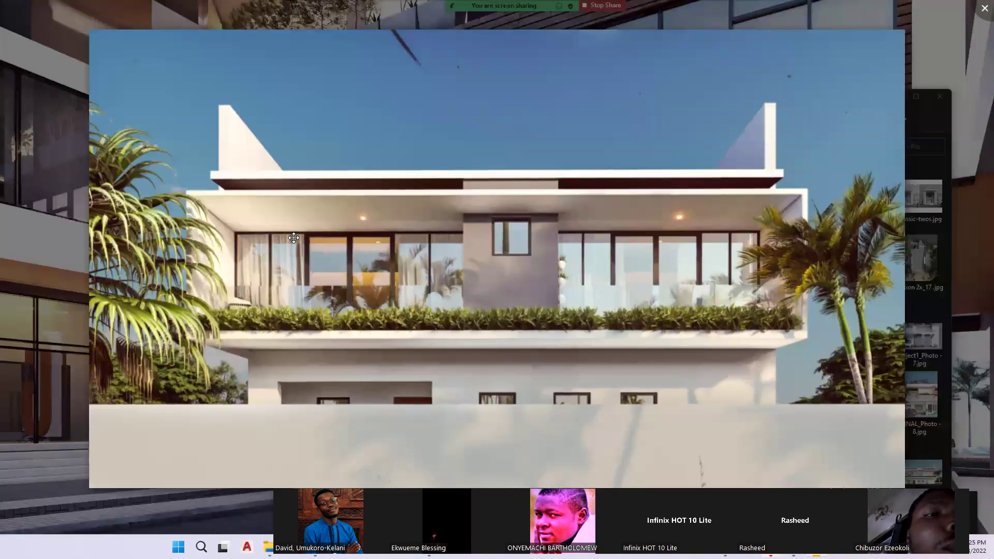
scroll(293, 238, "up", 1)
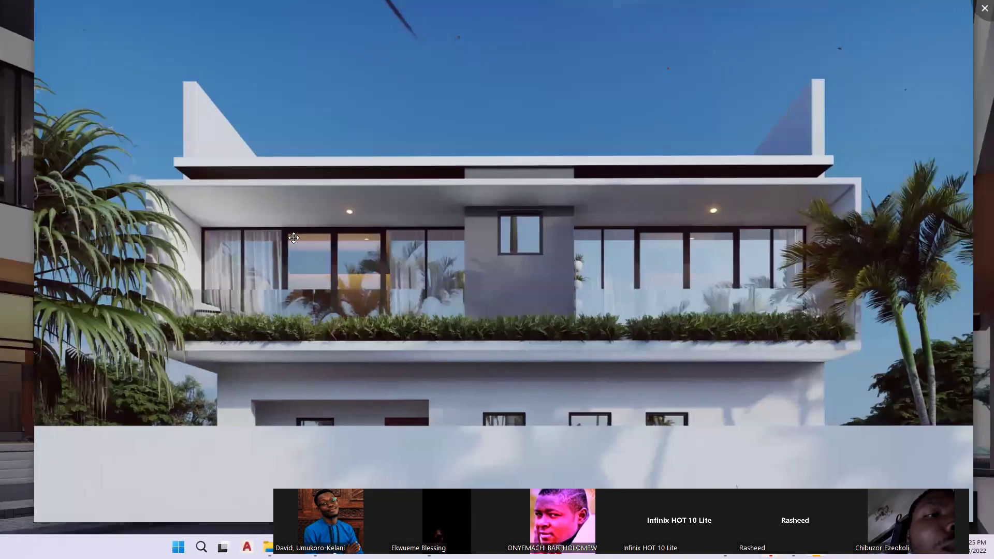
scroll(293, 237, "down", 1)
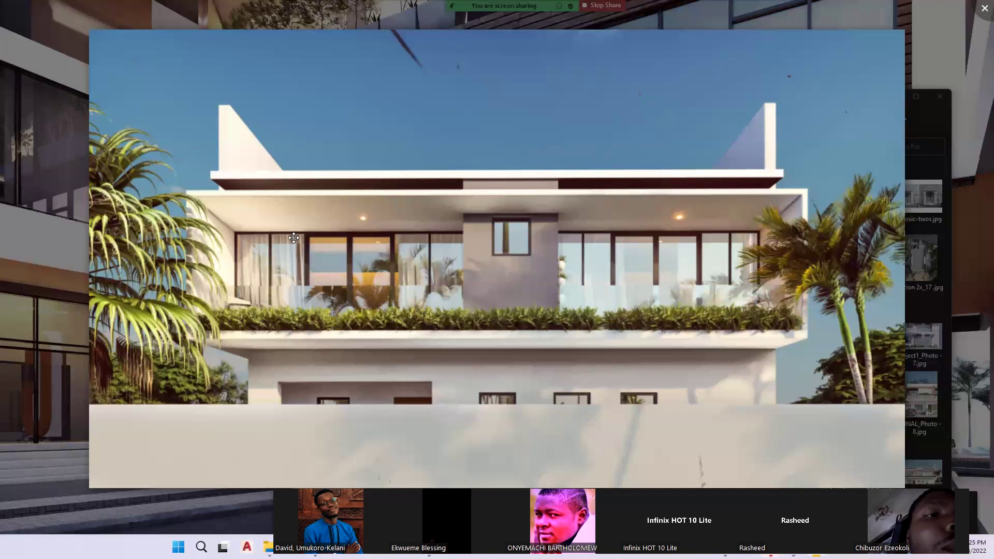
scroll(293, 238, "up", 1)
scroll(292, 236, "down", 1)
scroll(334, 190, "up", 1)
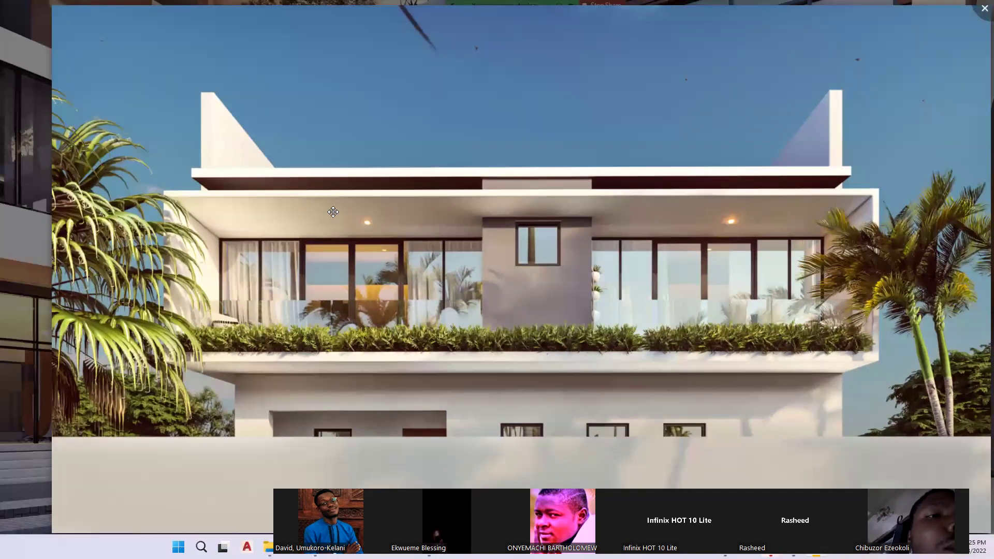
key("Right")
key("Left")
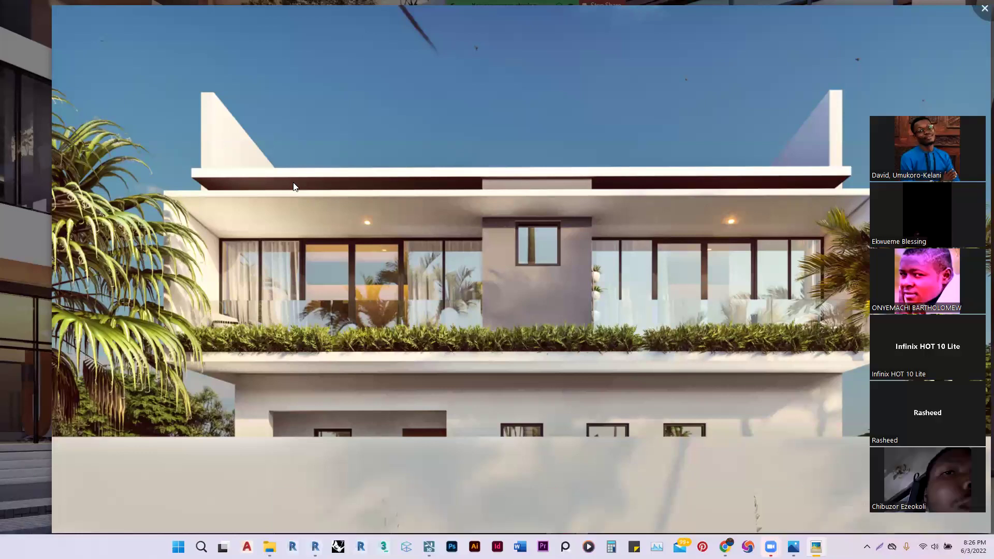
left_click(924, 110)
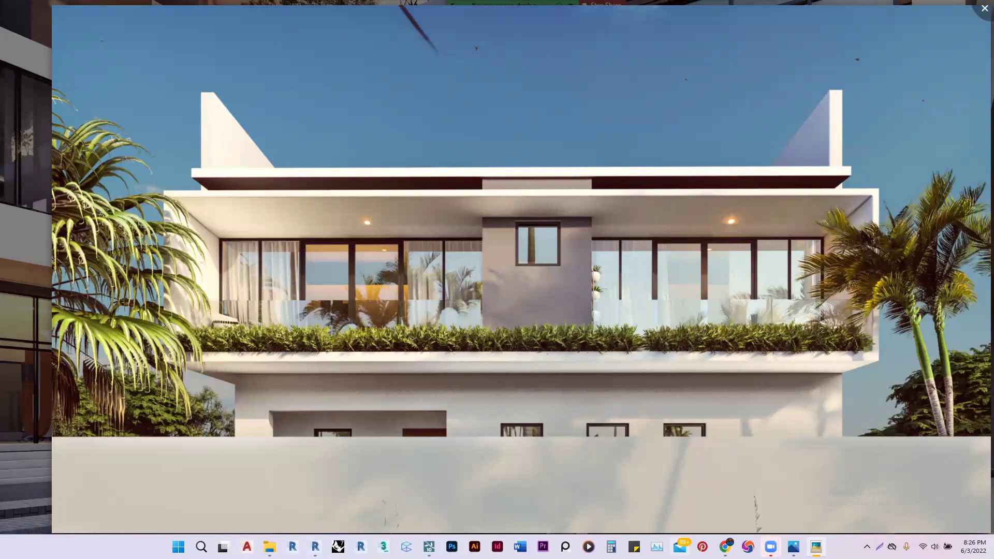
Step: Switch to Chrome in a maximized window, search for abode.color and open the Adobe Color wheel site
left_click(725, 547)
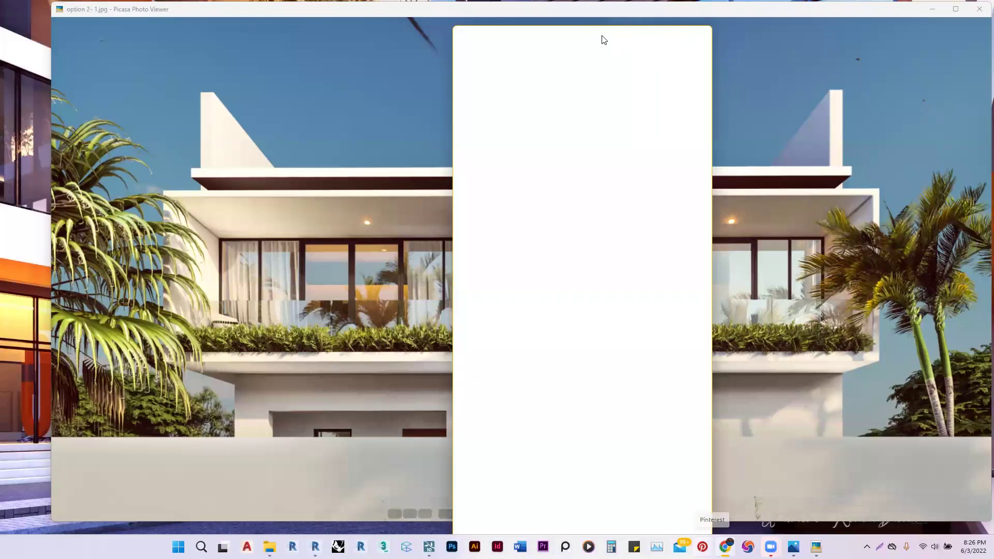
left_click(515, 38)
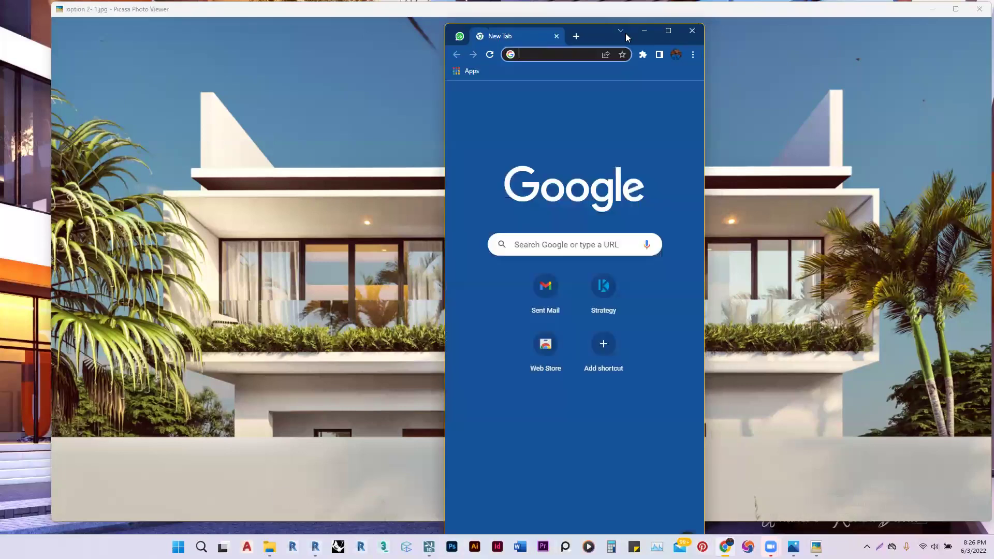
left_click(668, 31)
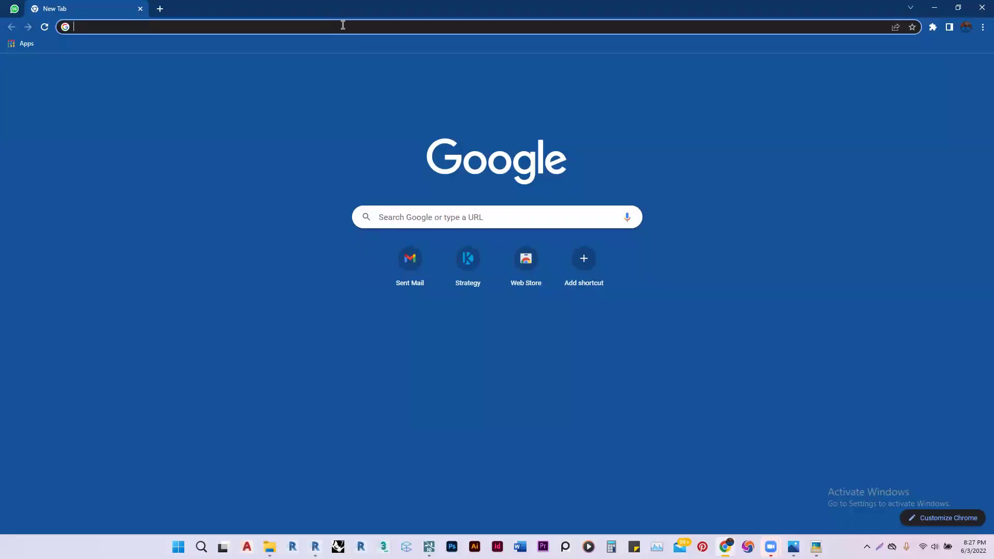
type("a")
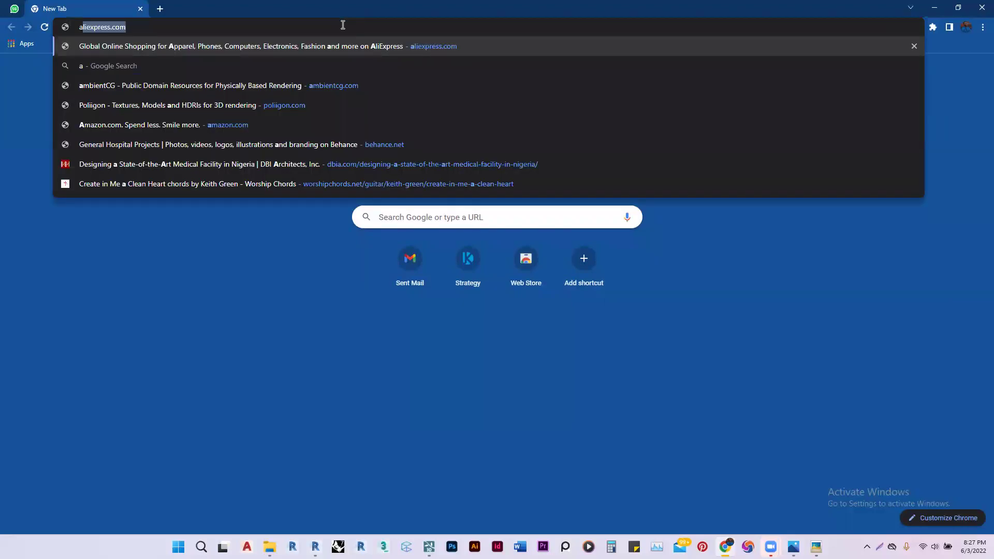
type("bode")
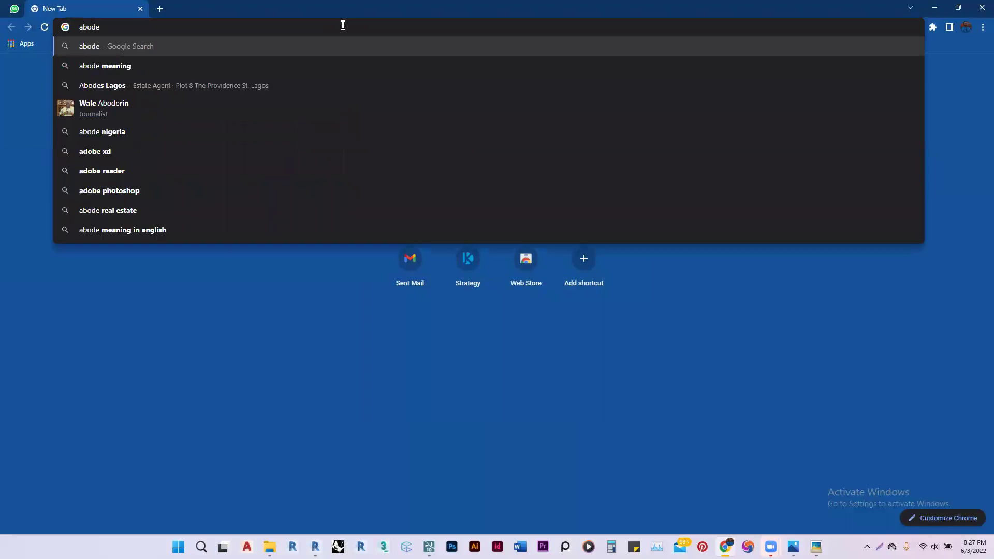
type(".colo")
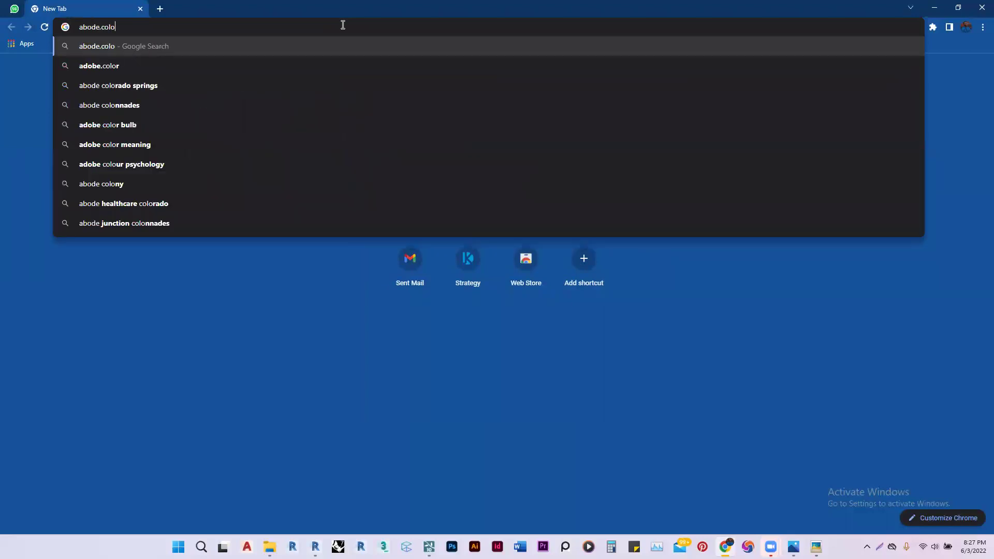
type("r")
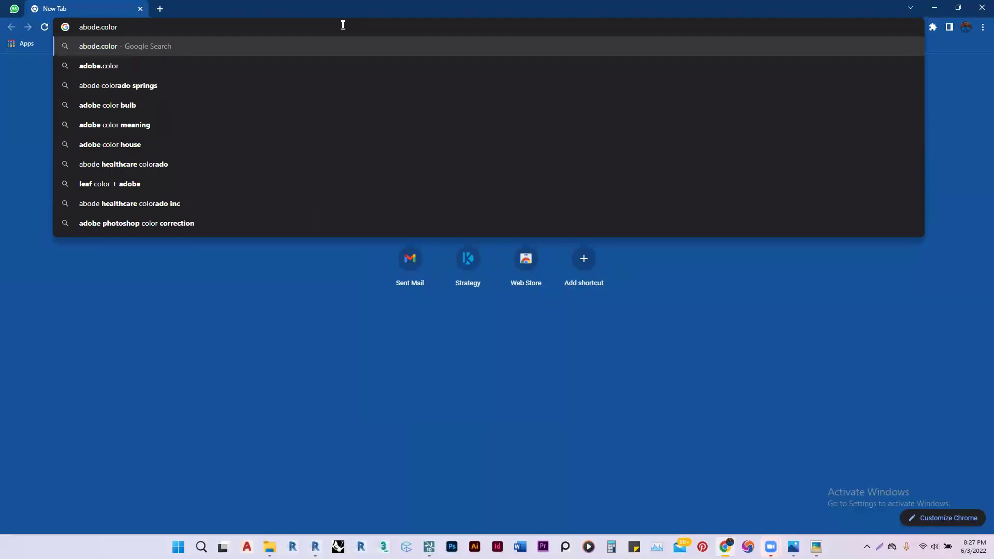
key("Return")
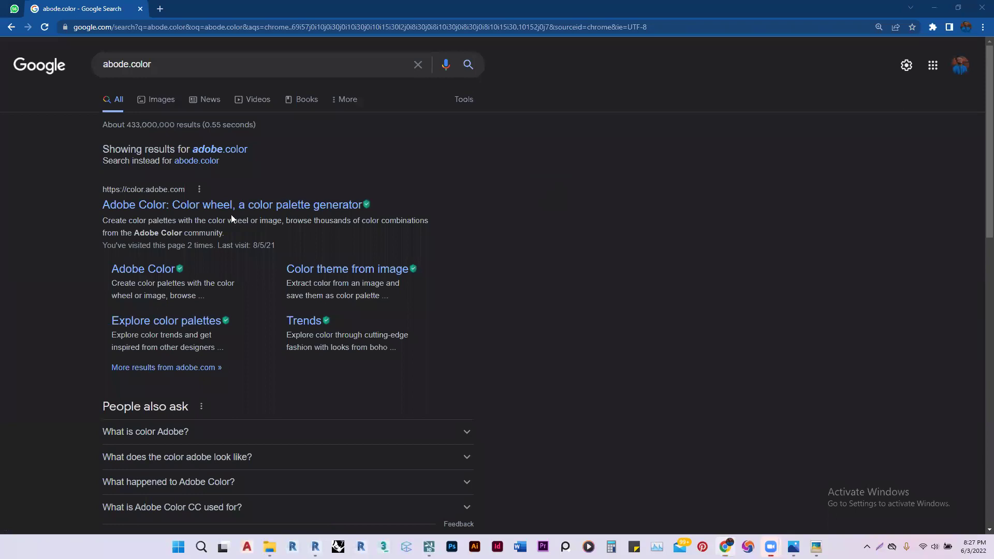
left_click(169, 207)
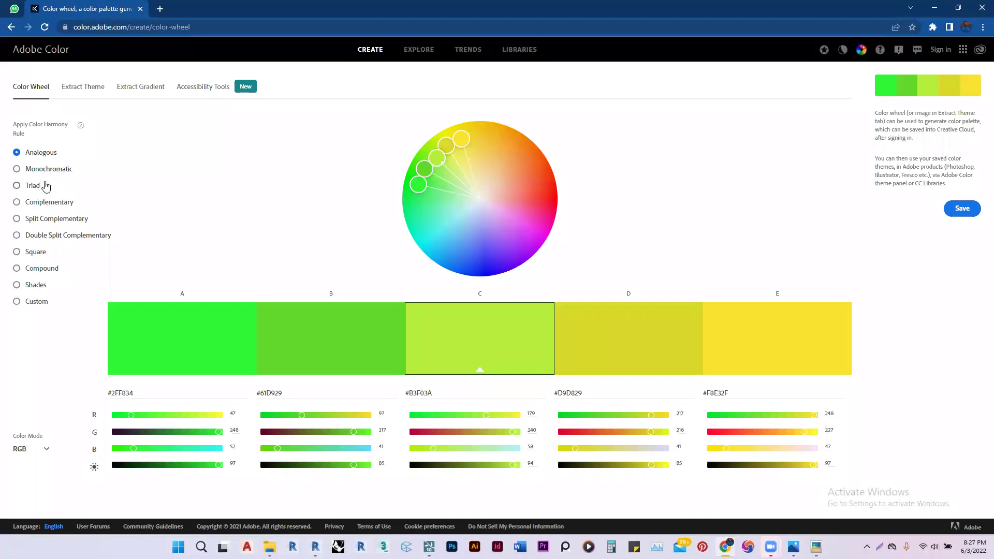
Step: Compare the Monochromatic and Complementary harmony rules, shift the base color from green toward yellow, and leave the palette on Monochromatic
left_click(17, 170)
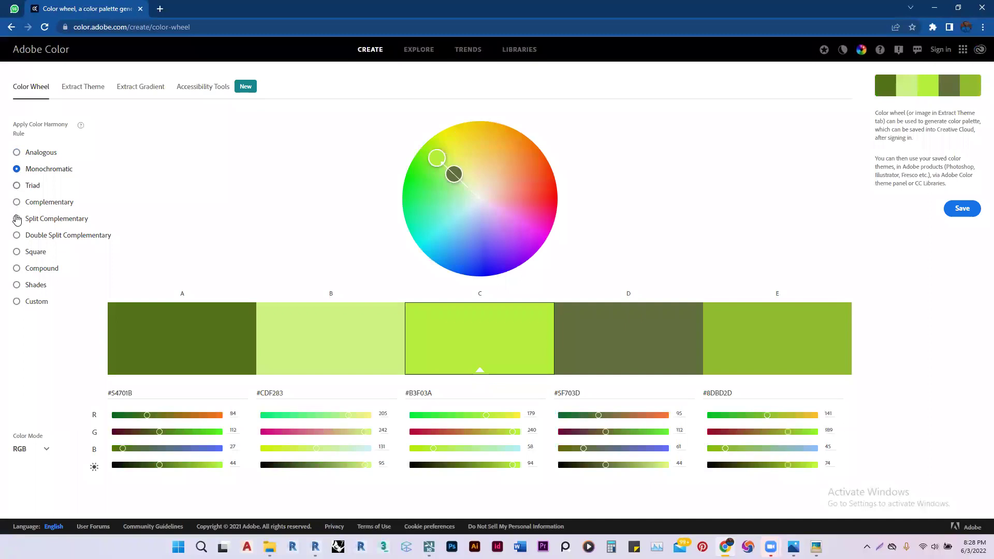
left_click(17, 203)
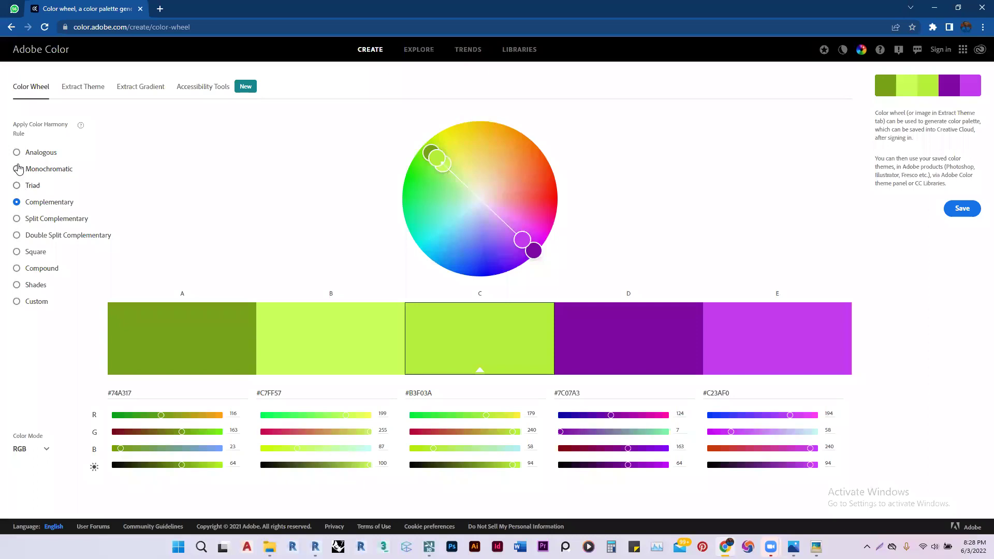
left_click(18, 169)
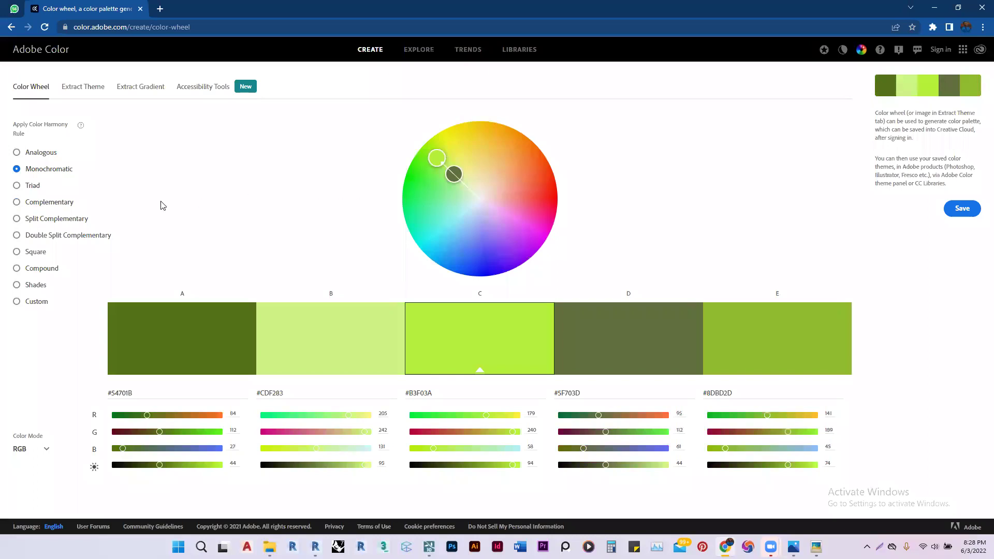
left_click_drag(438, 157, 449, 140)
left_click(17, 203)
left_click(17, 169)
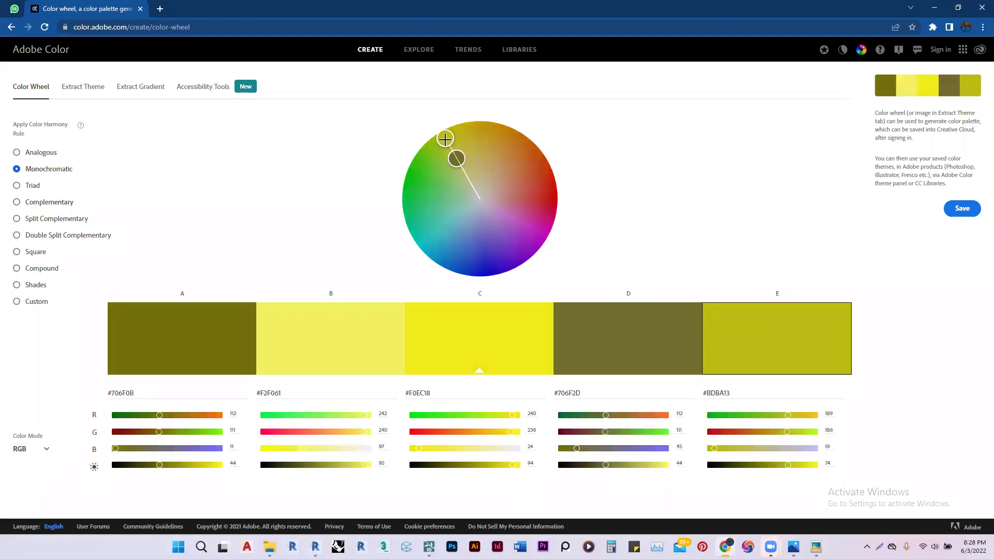
Step: Raise swatch A's brightness to 96 and shift the monochromatic palette to a golden yellow on the color wheel
left_click_drag(456, 157, 470, 176)
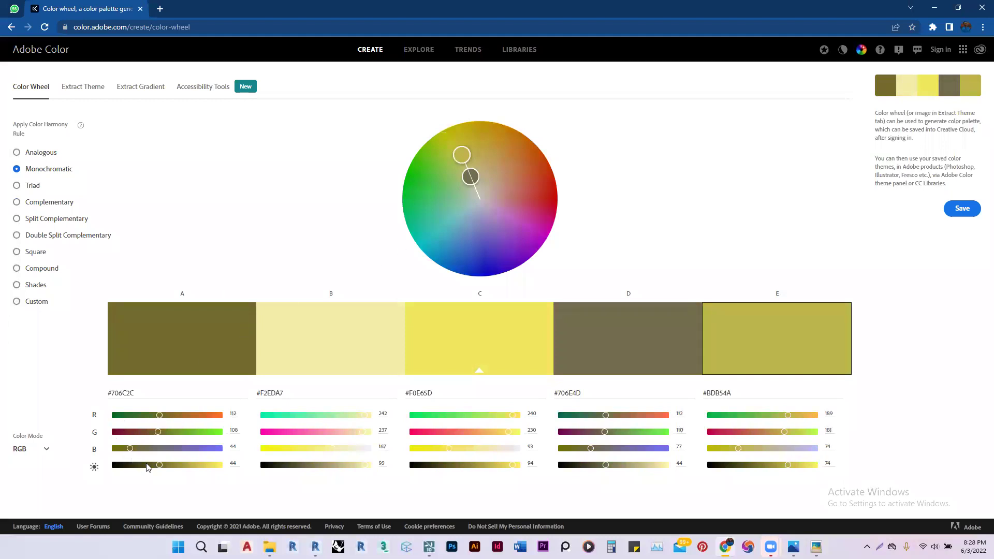
left_click_drag(160, 464, 217, 465)
left_click_drag(152, 449, 131, 448)
left_click_drag(454, 145, 474, 130)
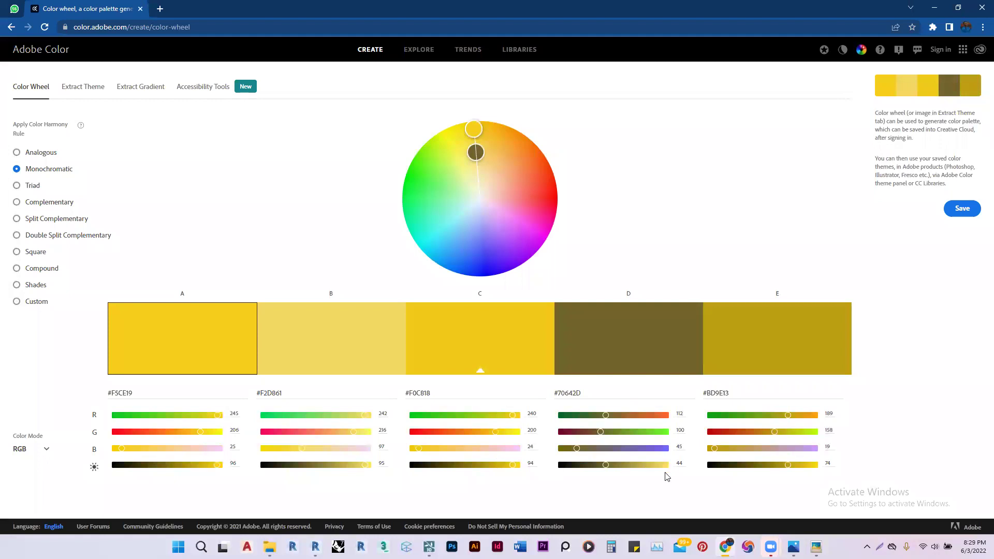
Step: Set swatch D's brightness to 100 and blue to 20, swatch A's blue to 0 and swatch B's blue to 160
left_click_drag(606, 464, 674, 465)
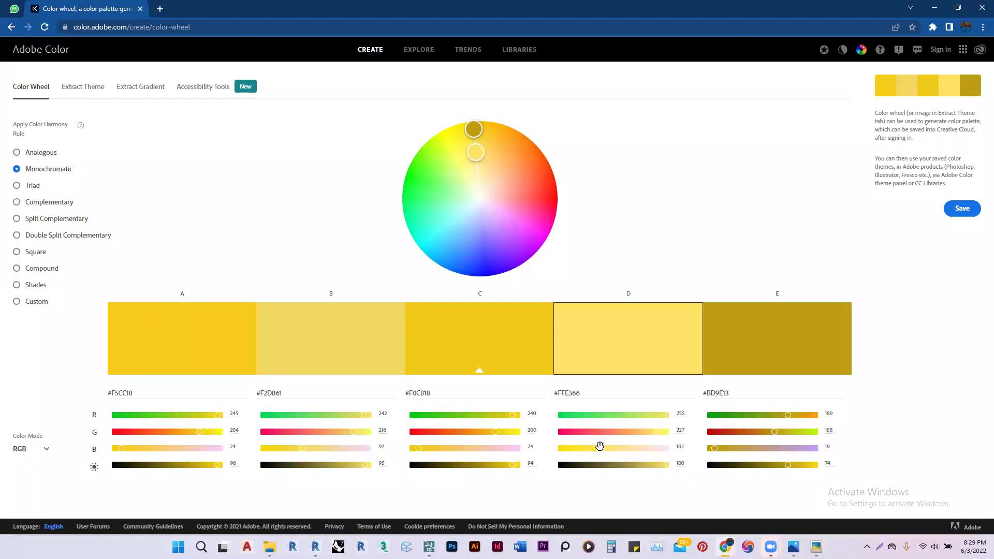
left_click_drag(600, 449, 563, 449)
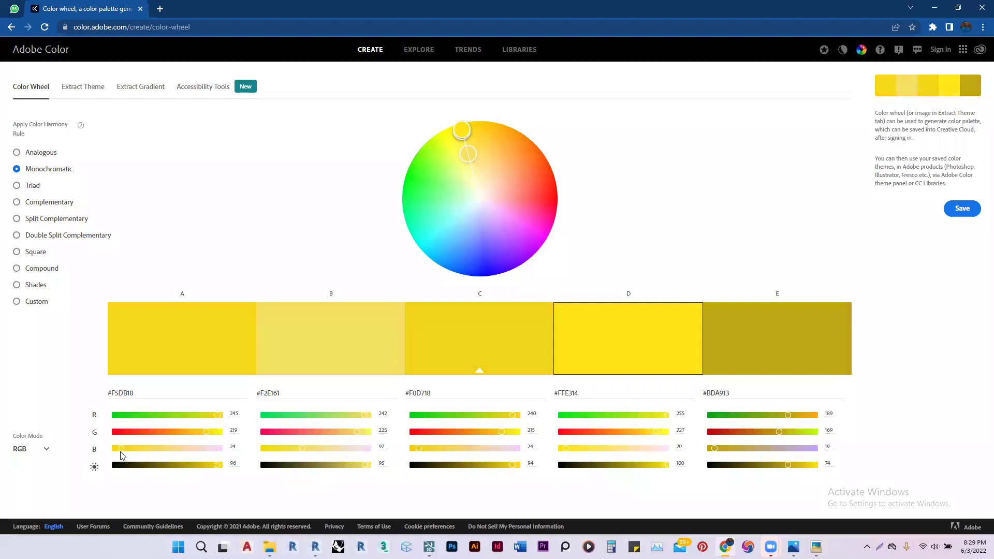
left_click_drag(121, 449, 110, 449)
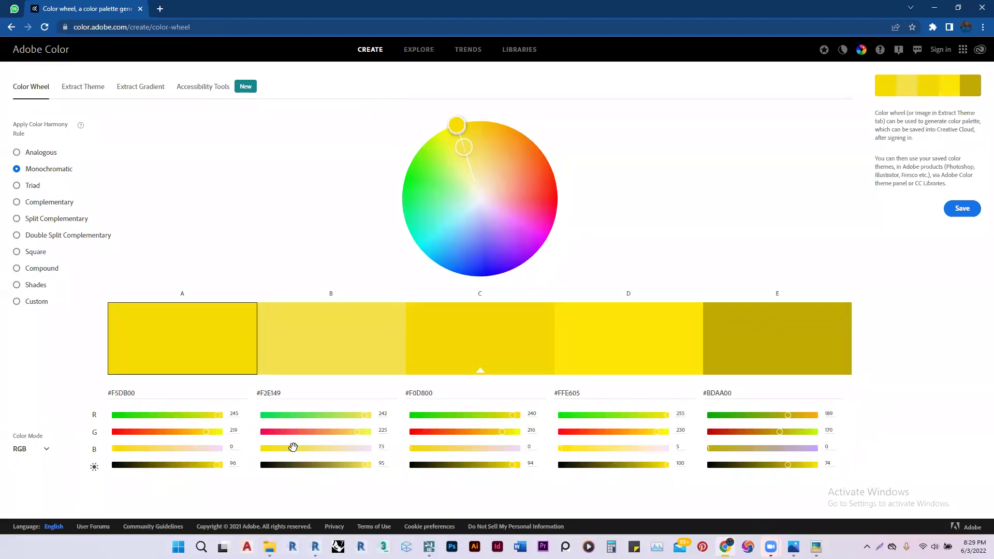
left_click_drag(292, 449, 329, 450)
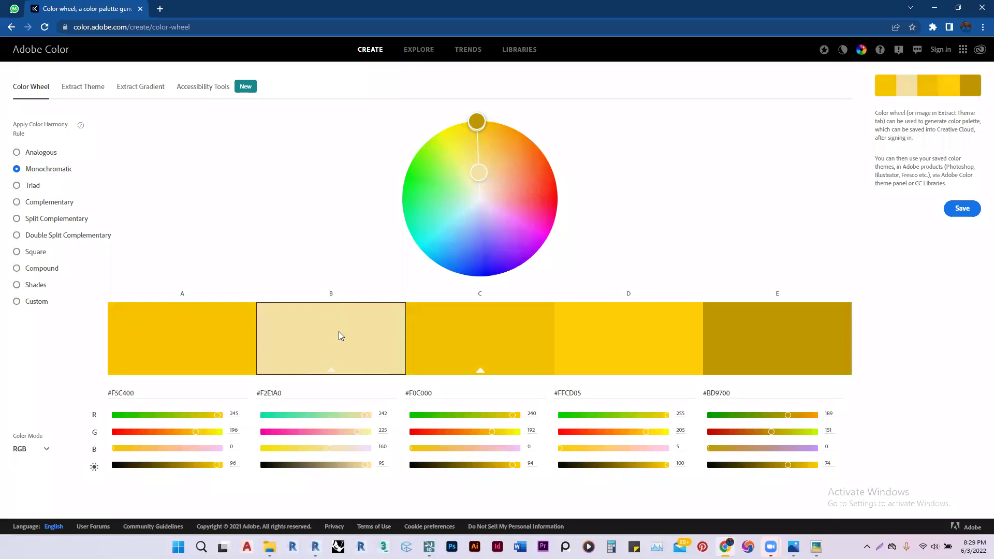
Step: Select swatch B's hex code, then apply the Complementary harmony rule to the golden palette
left_click_drag(292, 391, 247, 395)
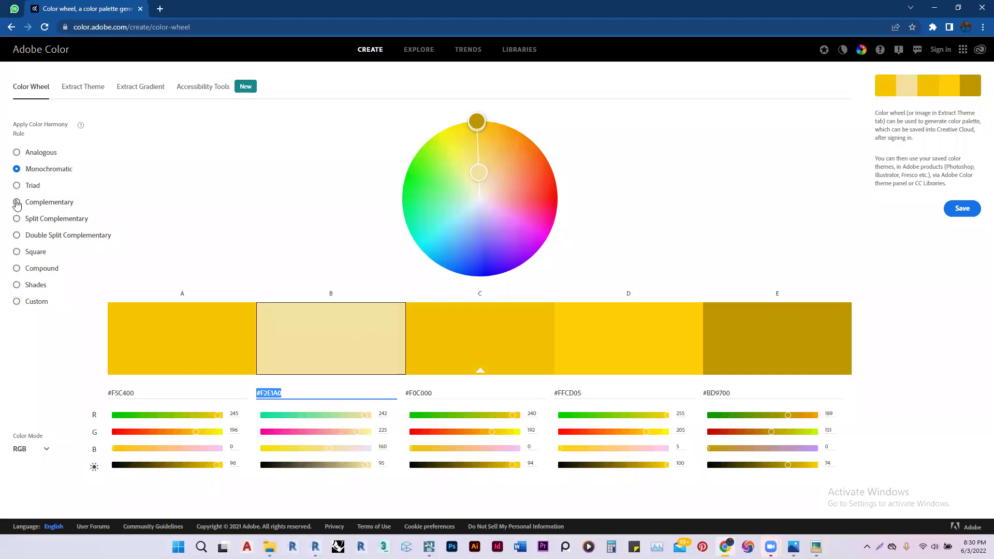
left_click(17, 202)
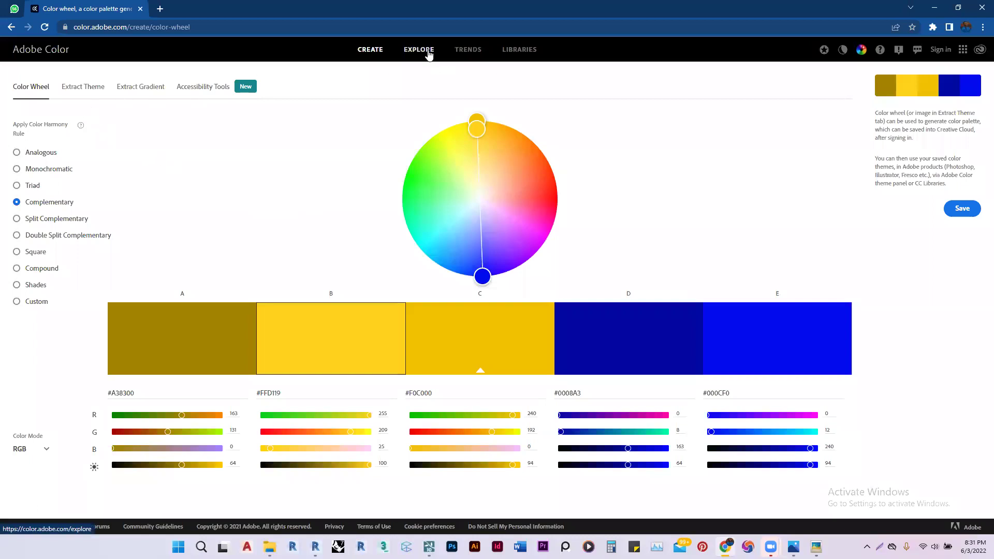
Step: Open Adobe Color's Explore page and browse the community color palettes and their source images
left_click(419, 50)
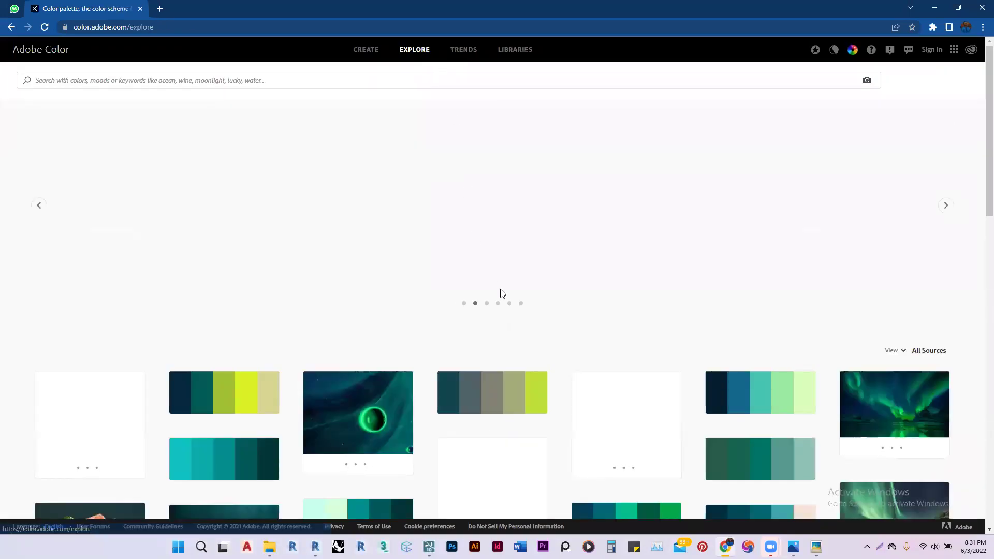
scroll(507, 297, "down", 3)
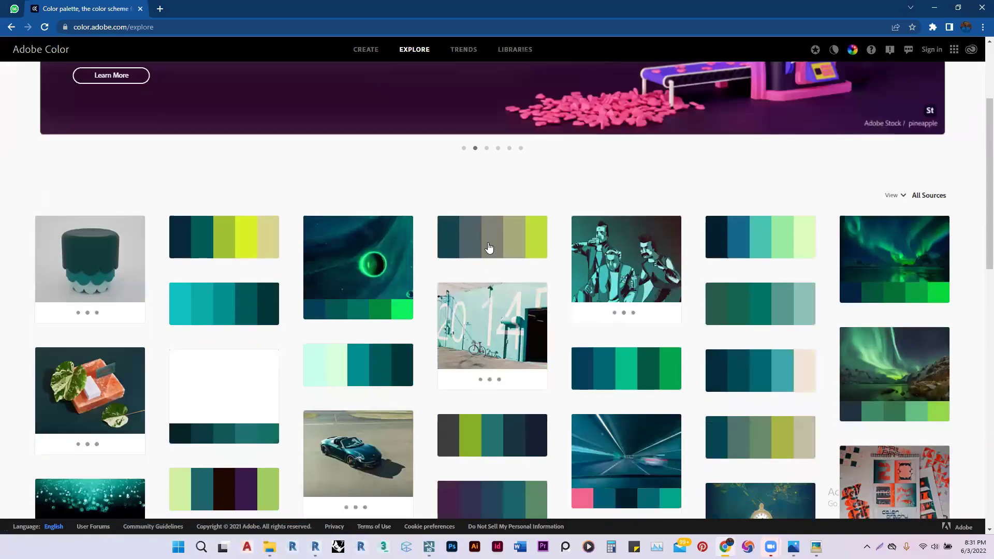
scroll(159, 271, "down", 1)
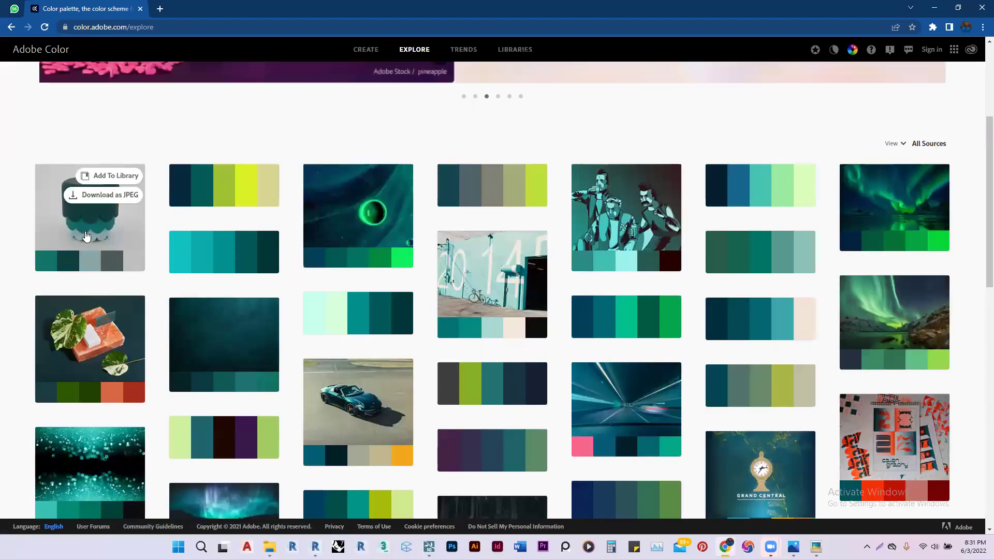
mouse_move(178, 197)
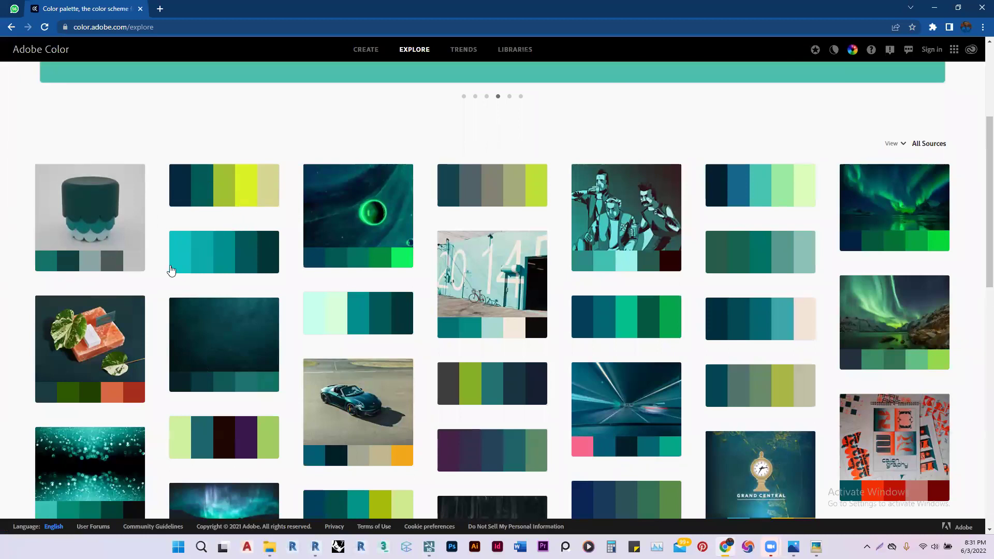
Step: Examine the teal, green and orange community palettes on the first Explore page and open the second page of palettes
mouse_move(180, 270)
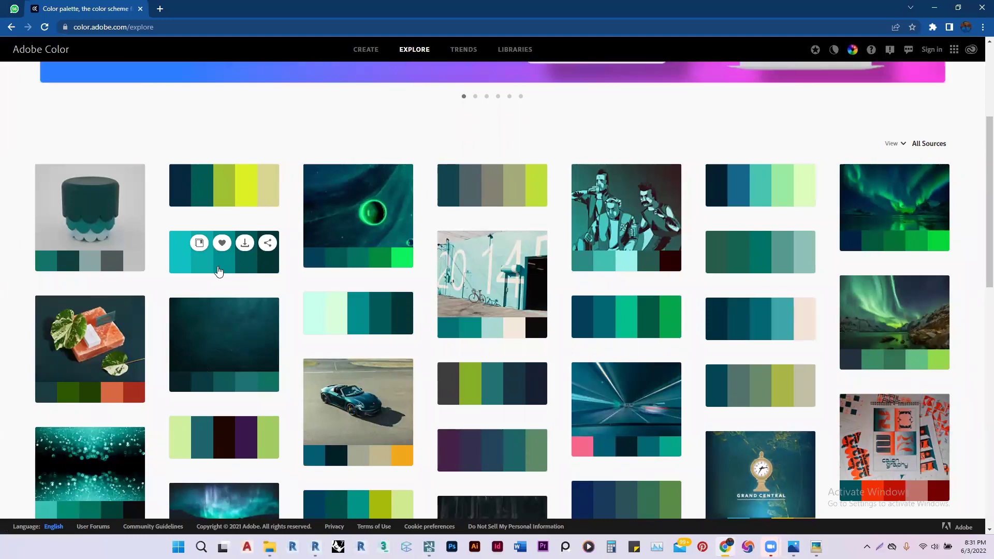
scroll(232, 316, "down", 1)
scroll(235, 319, "down", 1)
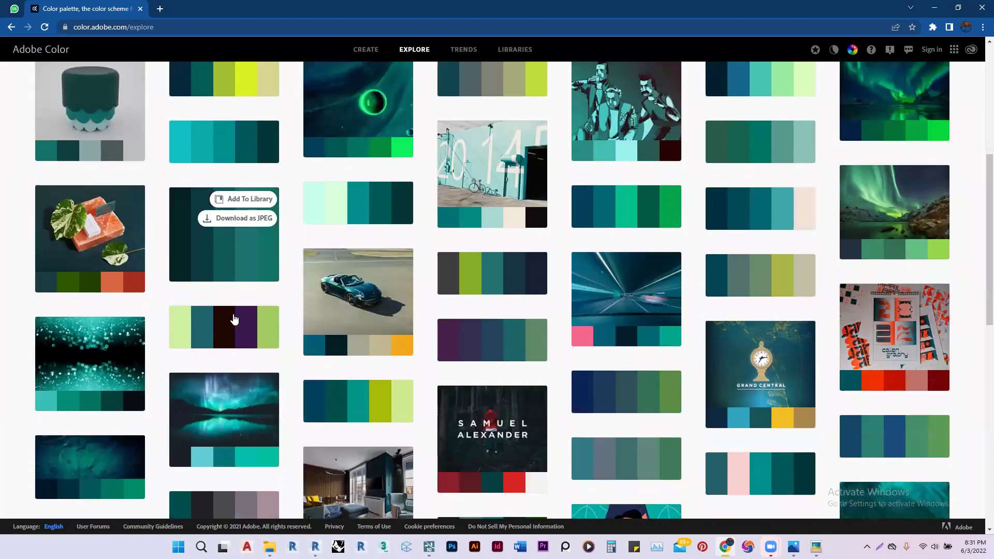
scroll(234, 316, "up", 6)
scroll(236, 306, "down", 10)
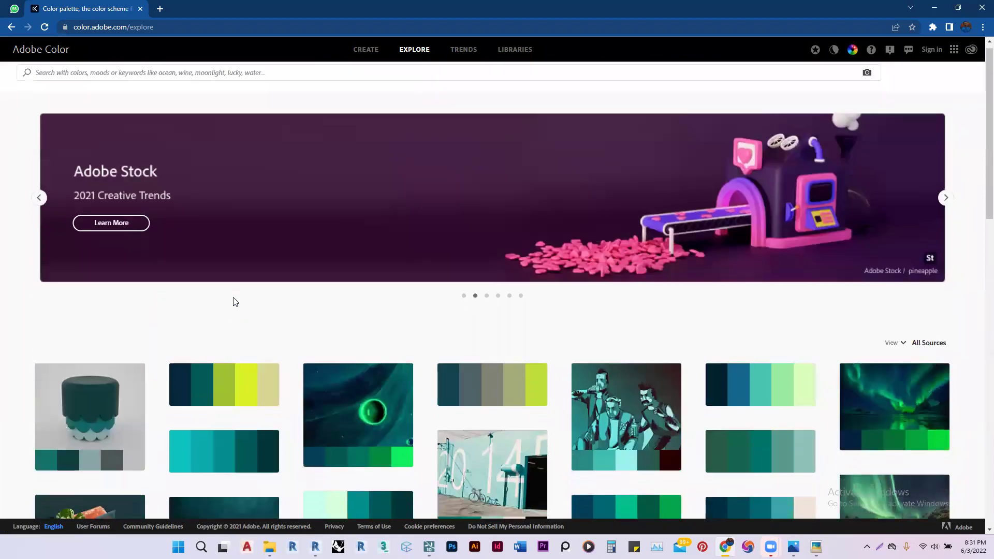
scroll(238, 299, "down", 3)
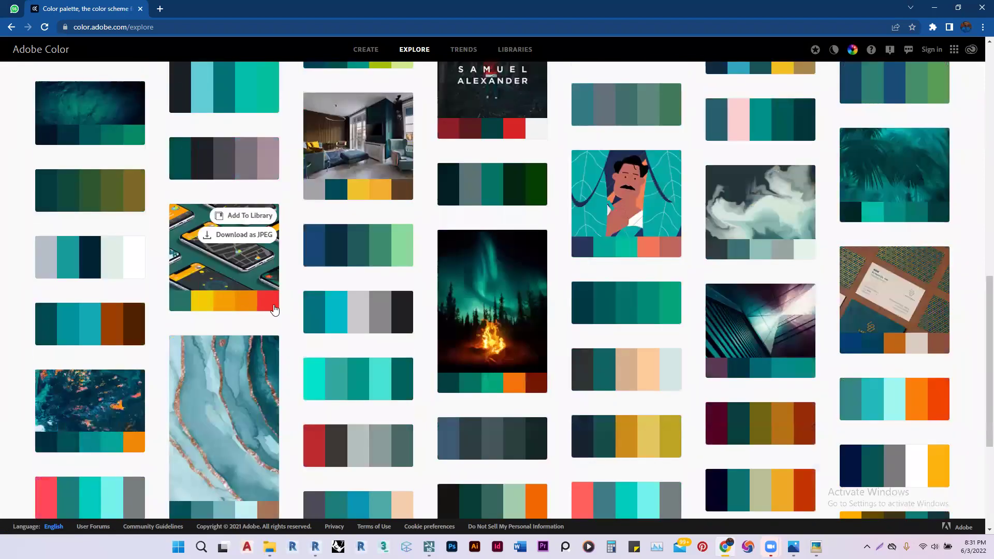
mouse_move(631, 326)
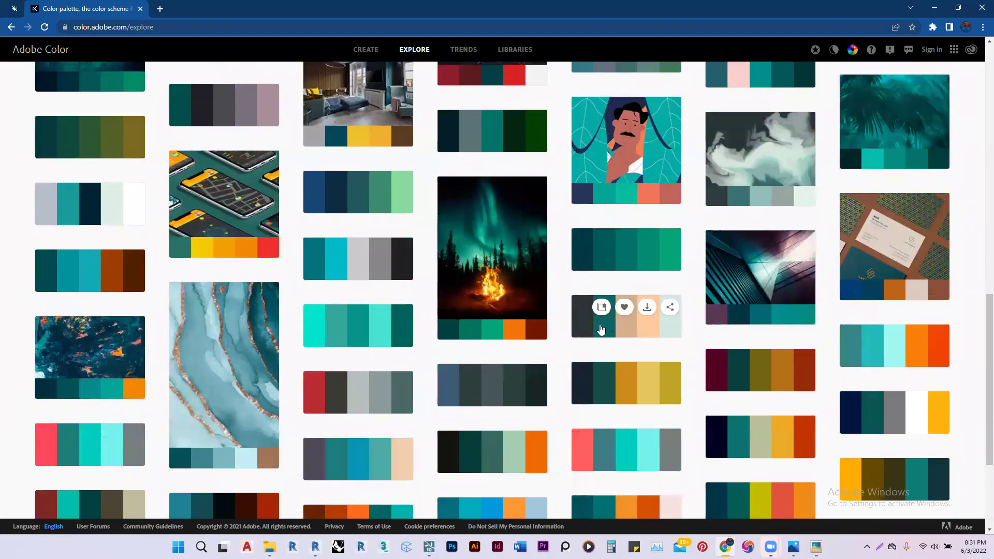
scroll(611, 332, "down", 1)
scroll(611, 332, "down", 2)
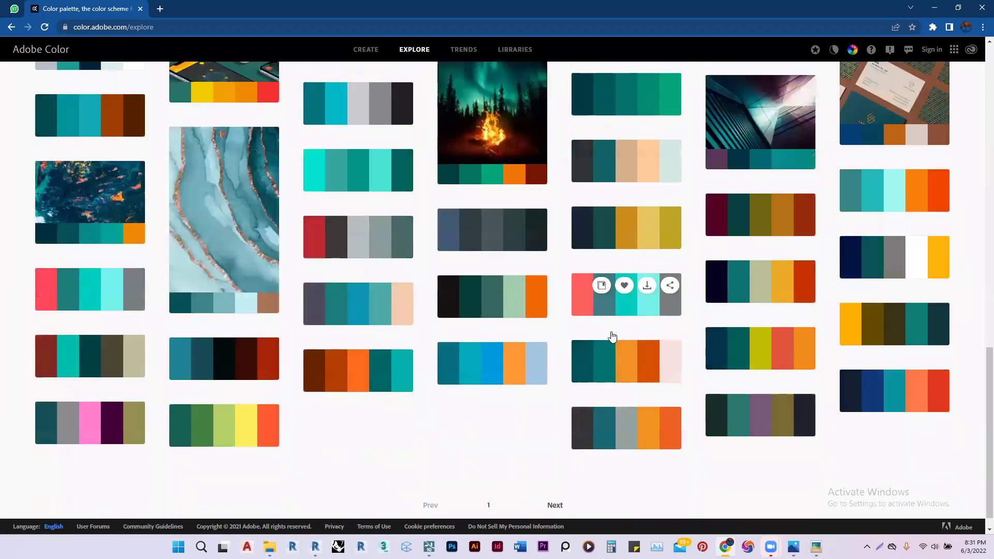
mouse_move(258, 392)
mouse_move(273, 336)
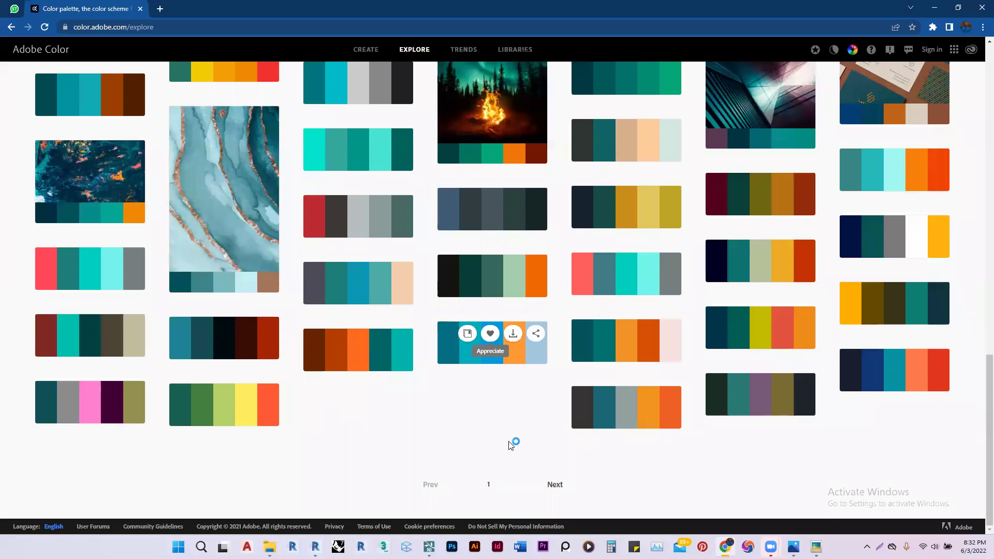
left_click(556, 485)
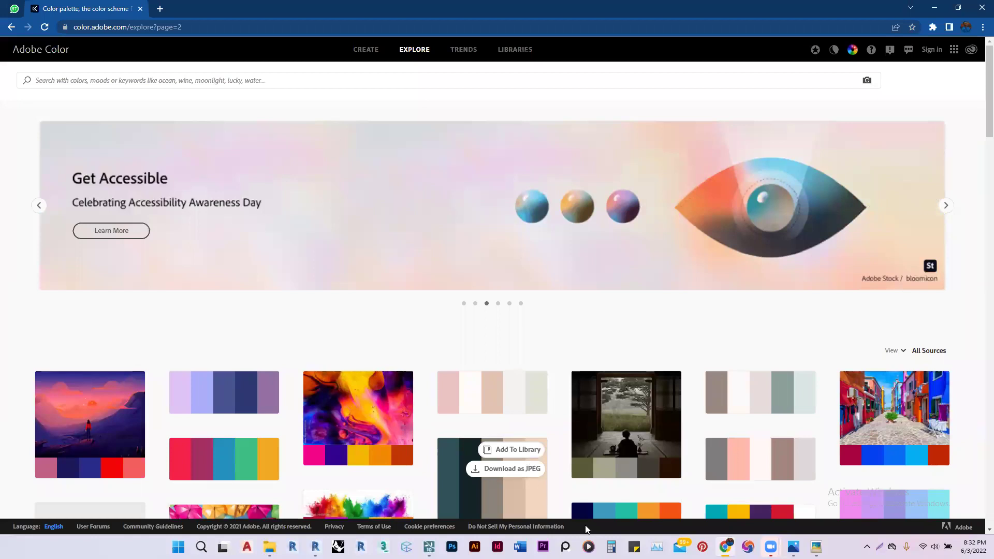
Step: Switch to Picasa Photo Viewer and review the exterior renders from option 2- 1.jpg through PALACE x.jpg for their color use
left_click(816, 547)
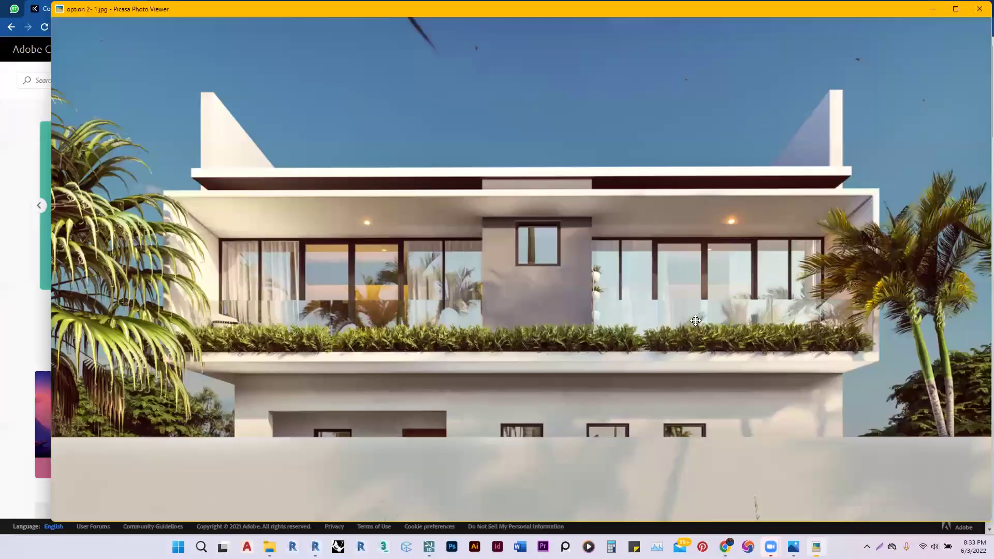
key("Right")
key("Right")
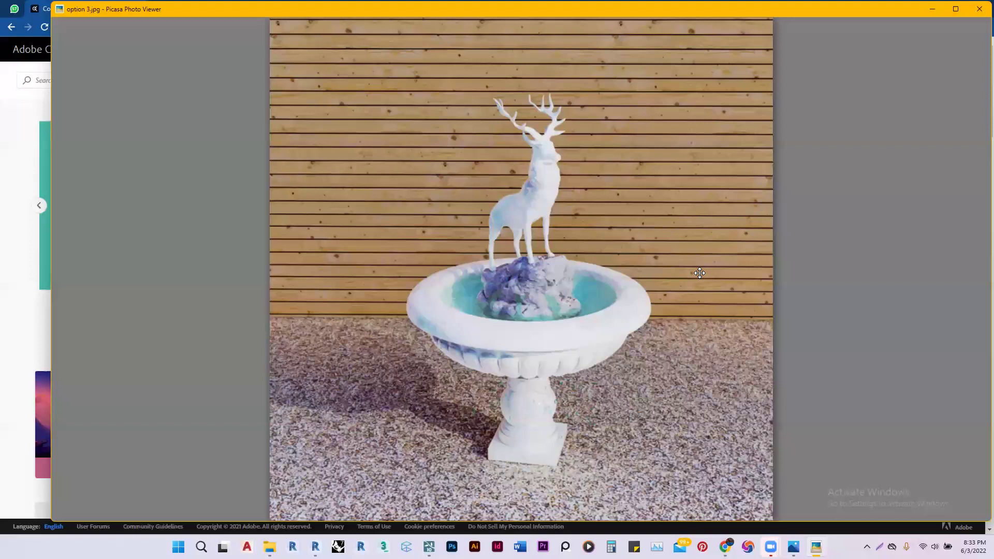
key("Right")
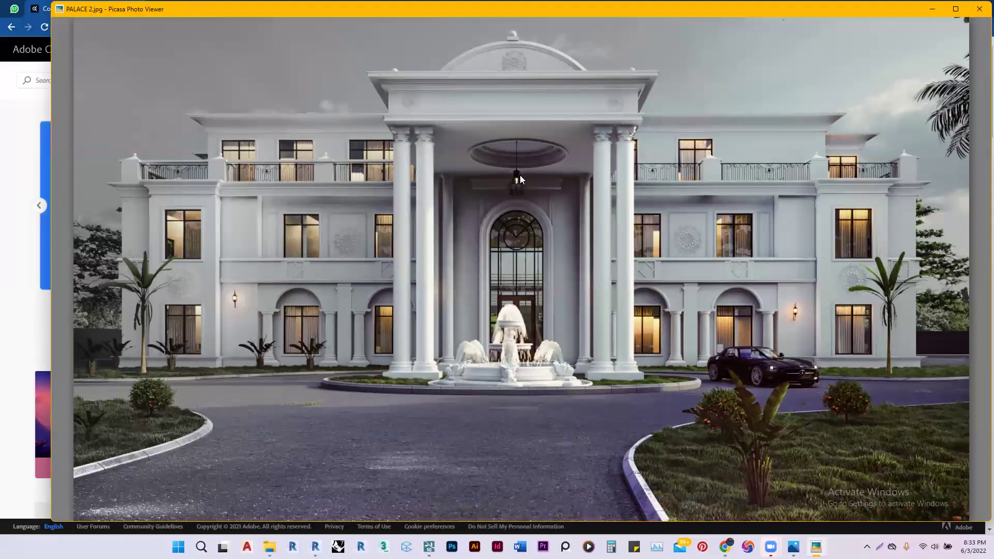
key("Right")
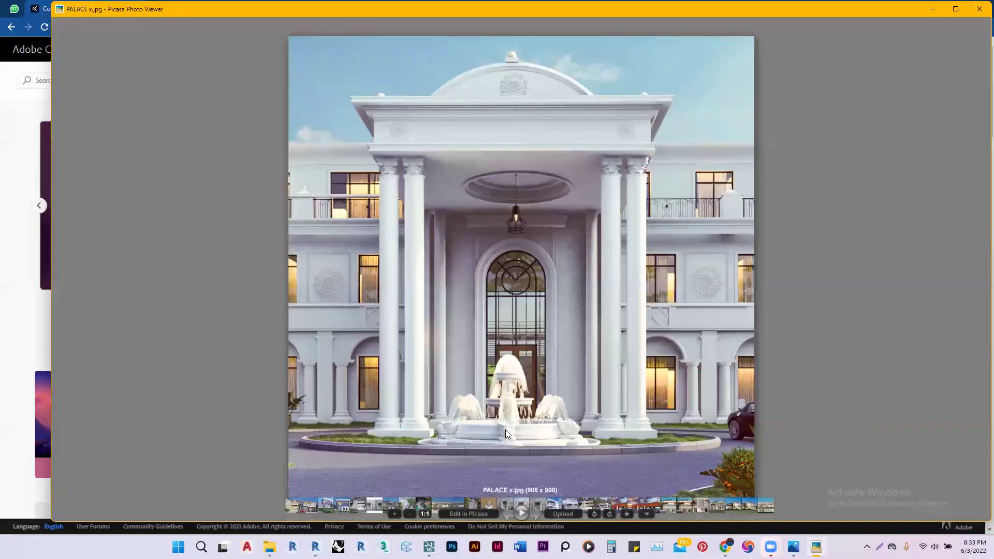
Step: Examine the colors and composition of the project1, project29 and render-22.jpg exterior renders
key("Right")
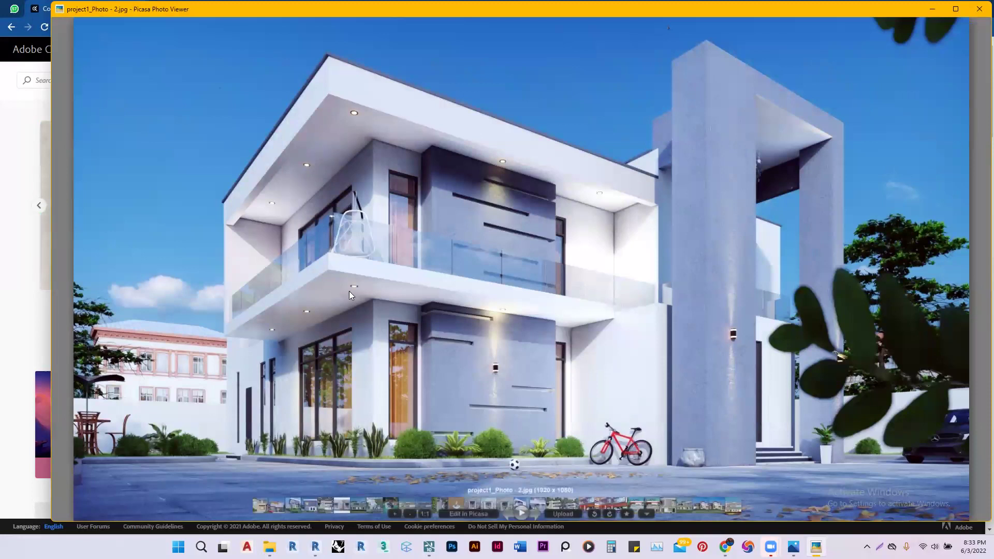
key("Right")
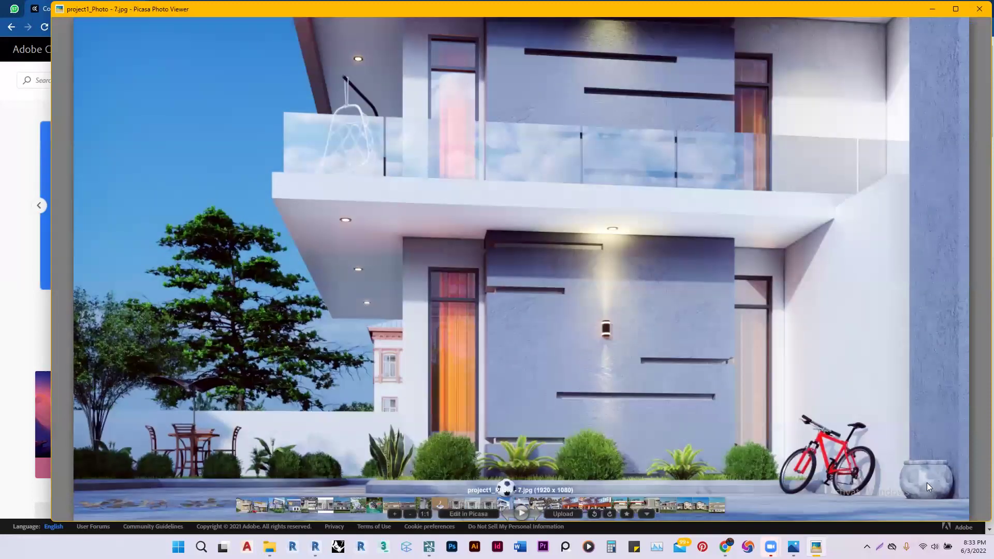
key("Right")
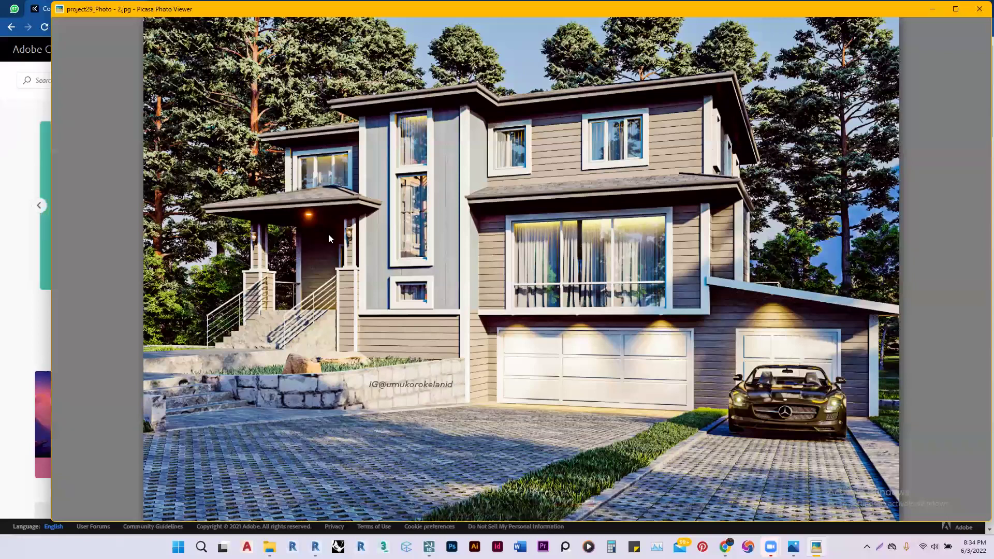
key("Right")
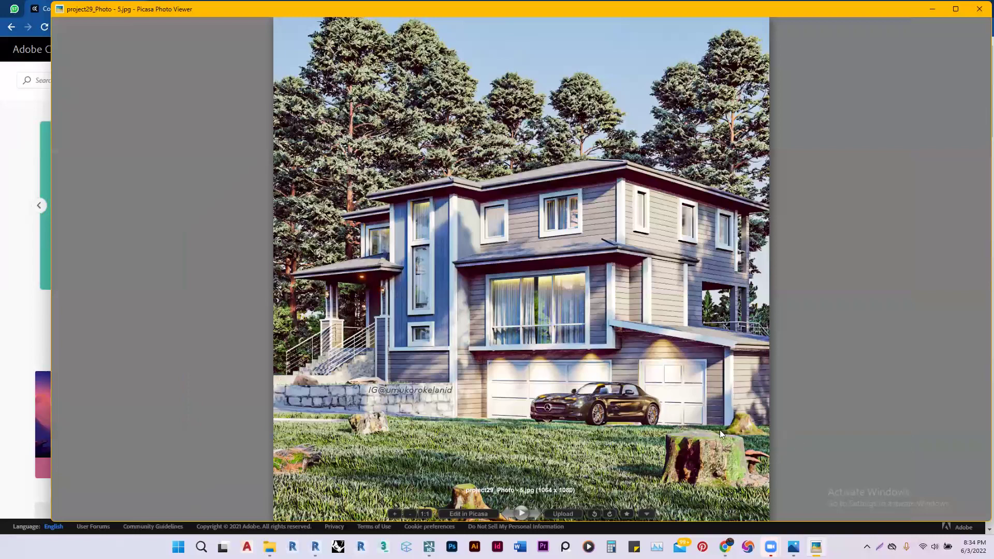
key("Right")
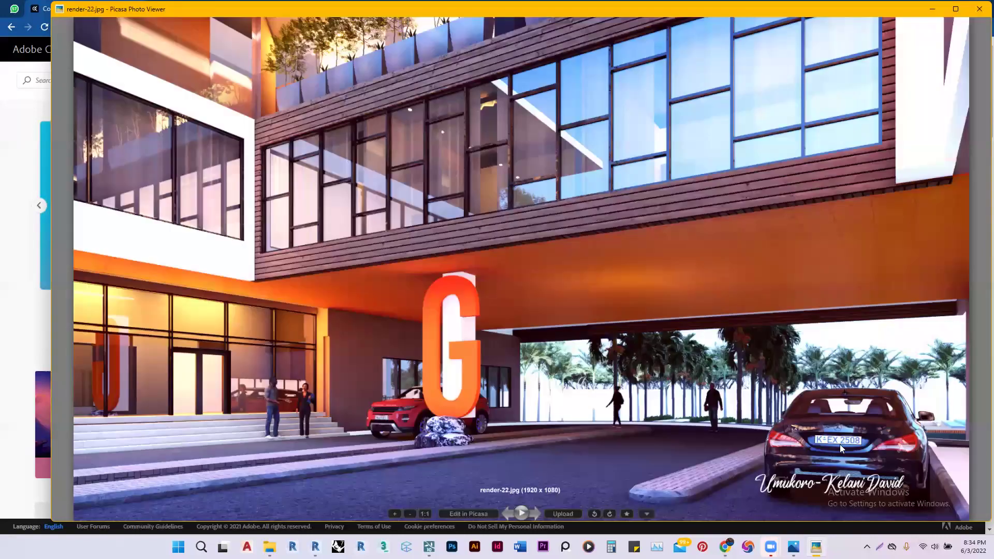
Step: Compare the colors of VFINAL_Photo - 8.jpg with VVFINAL_Photo - 8.jpg, looking closely at the upper balcony facade
key("Right")
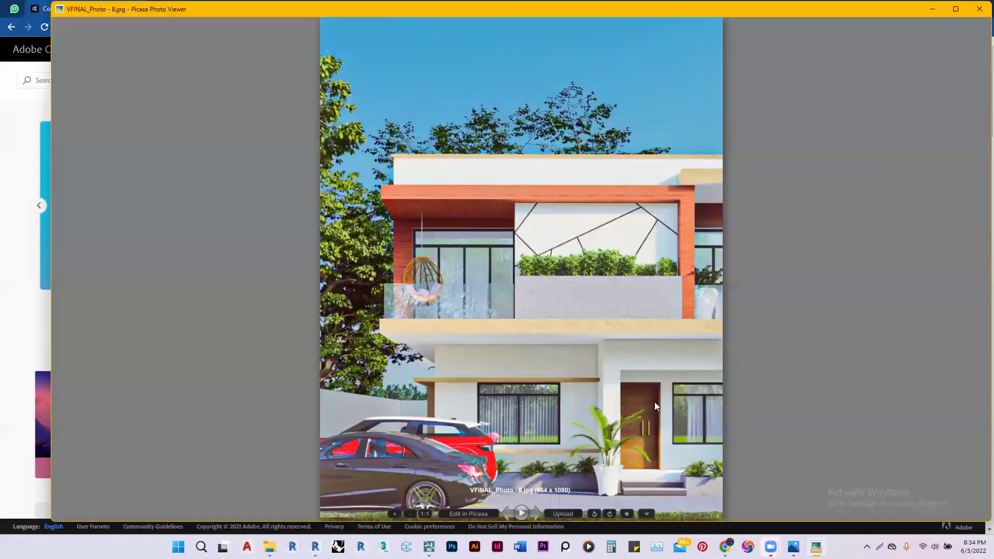
key("Right")
key("Left")
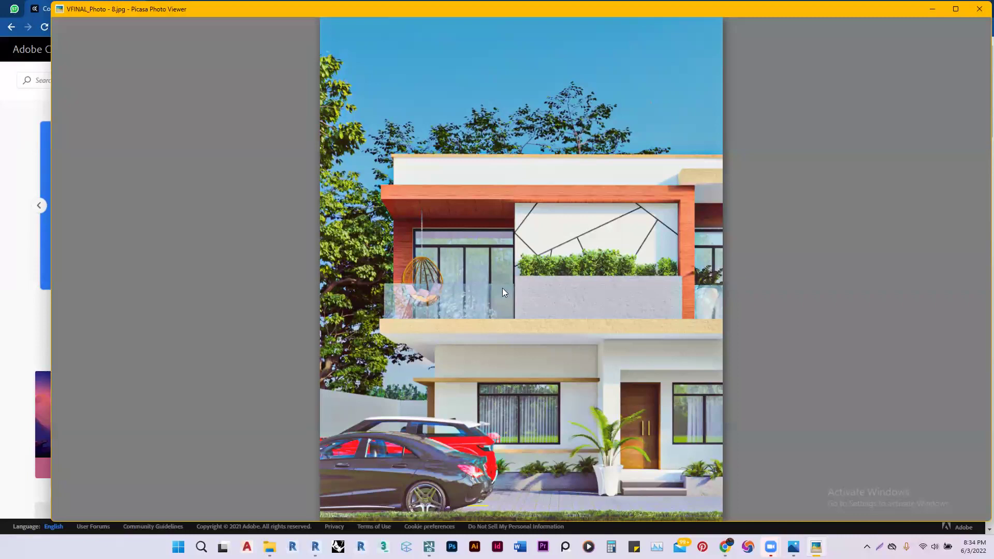
key("Right")
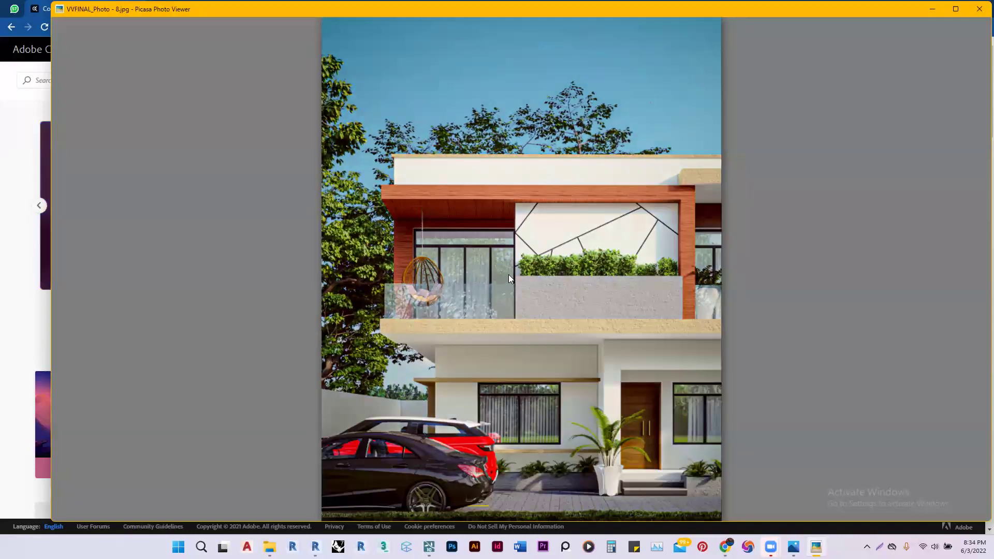
scroll(536, 269, "up", 1)
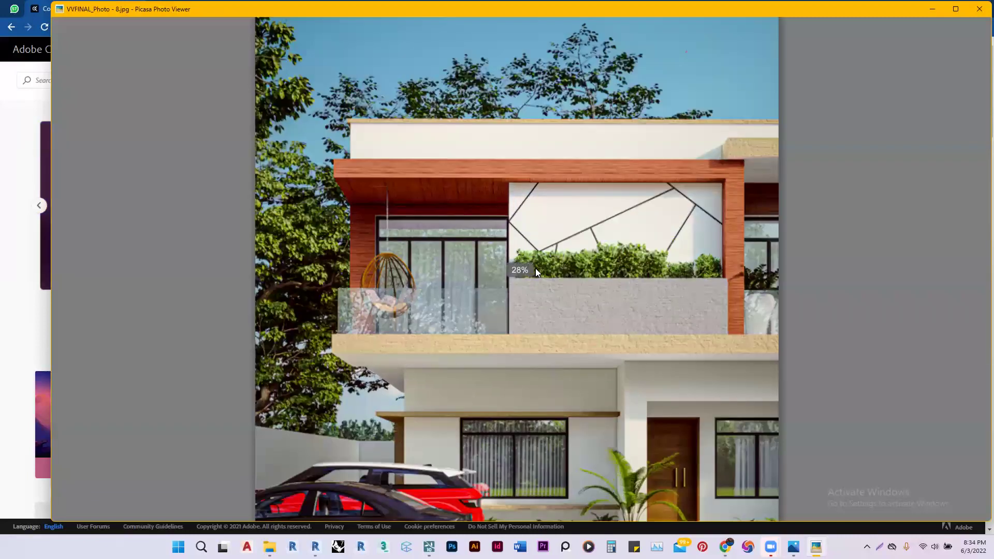
Step: View the remaining house renders, including x1_7 - Photo.jpg and Yoption 2-9.jpg
key("Right")
key("Right")
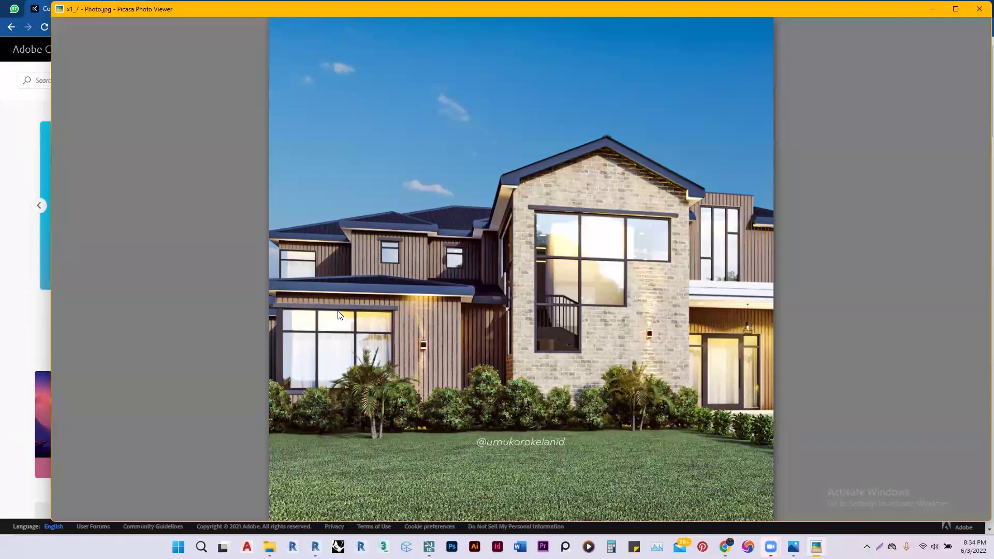
key("Right")
key("Right")
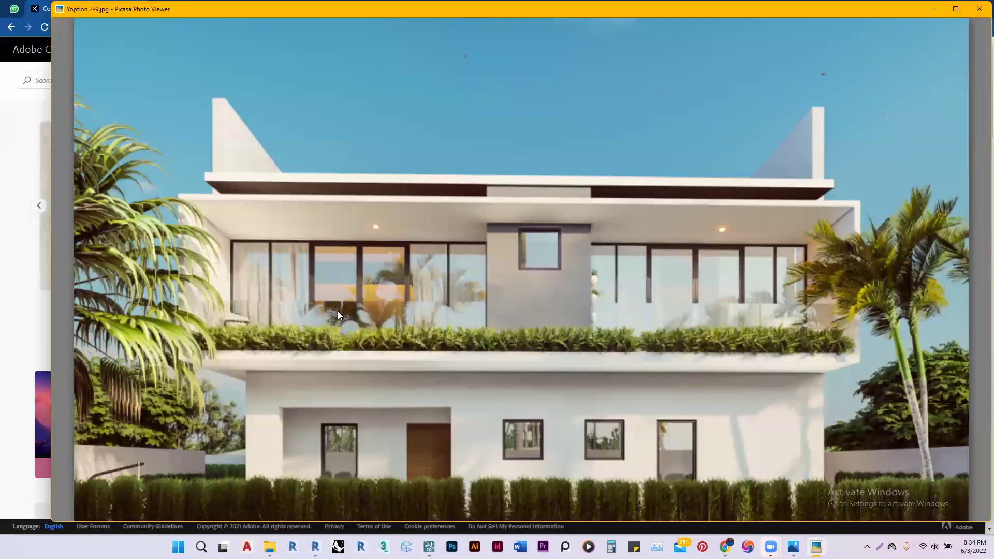
Step: Look through the render collection again, from render-22.jpg past option 2x_17 .jpg and FINAL_Photo - 1.jpg to akano-update_Photo - 5x.jpg
key("Left")
key("Right")
key("Right")
key("Right")
key("Right")
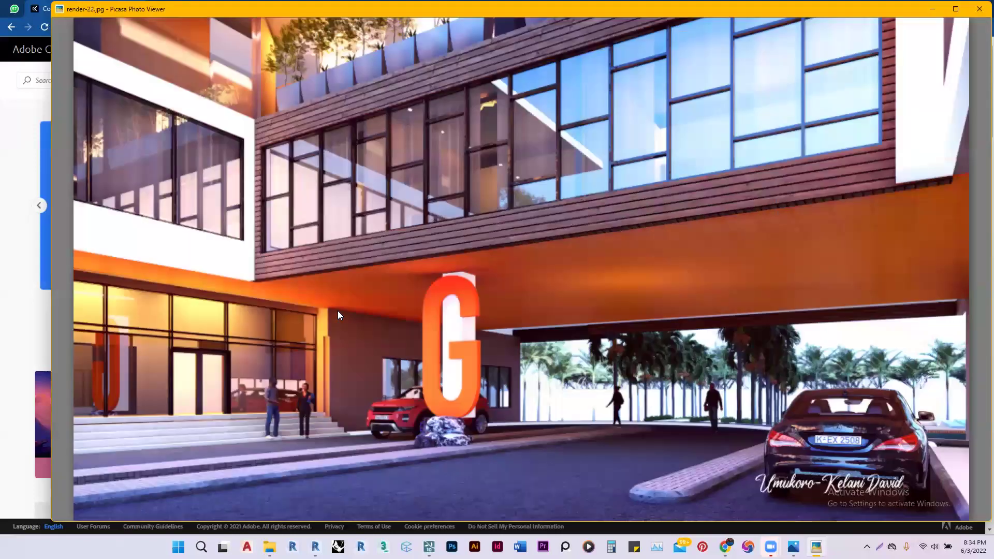
key("Right")
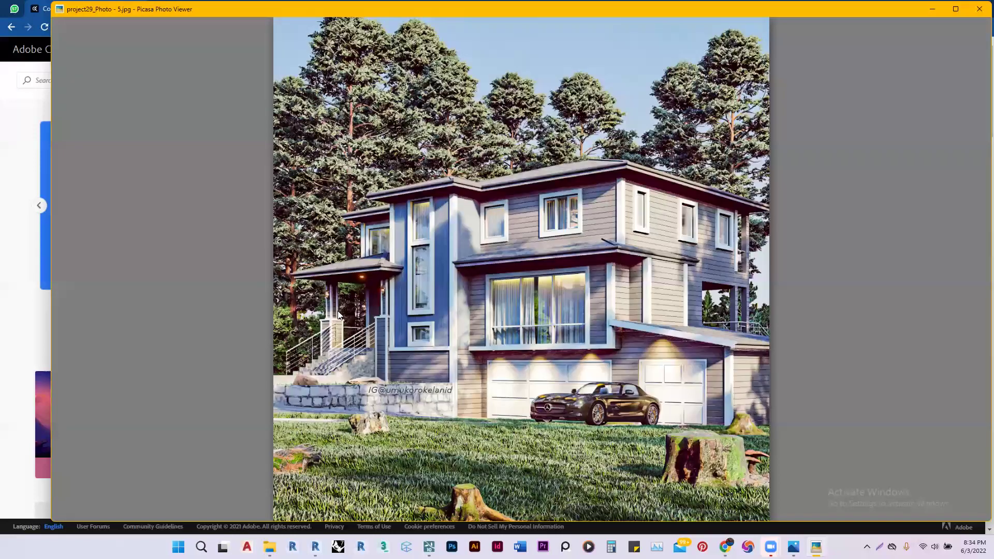
key("Right")
key("Right")
key("Right")
key("Right")
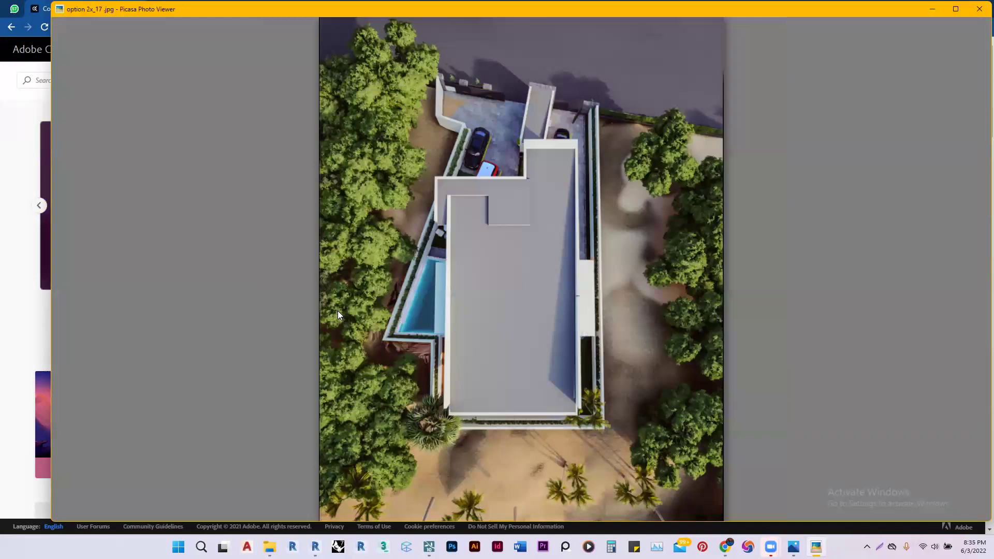
key("Right")
key("Right")
key("Right")
key("Right")
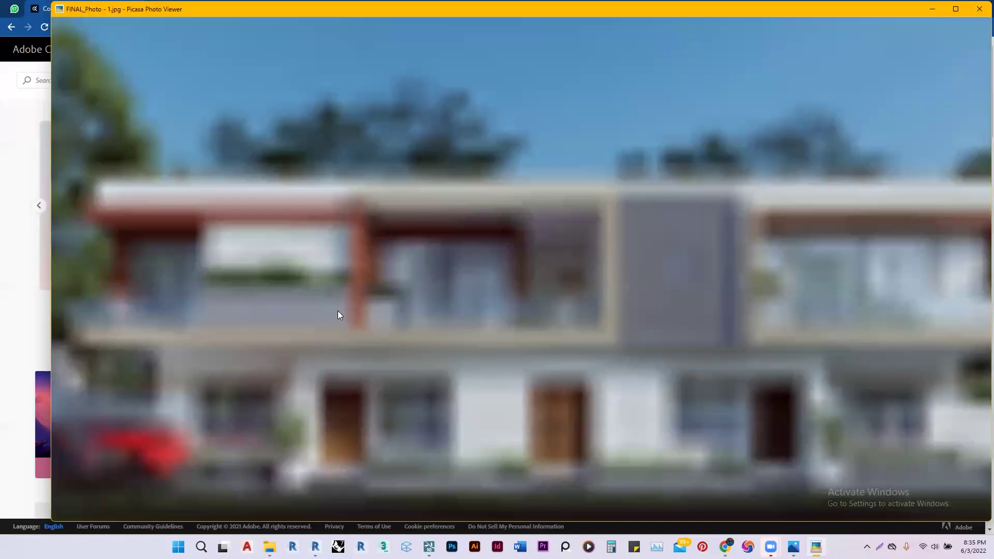
key("Right")
key("Right")
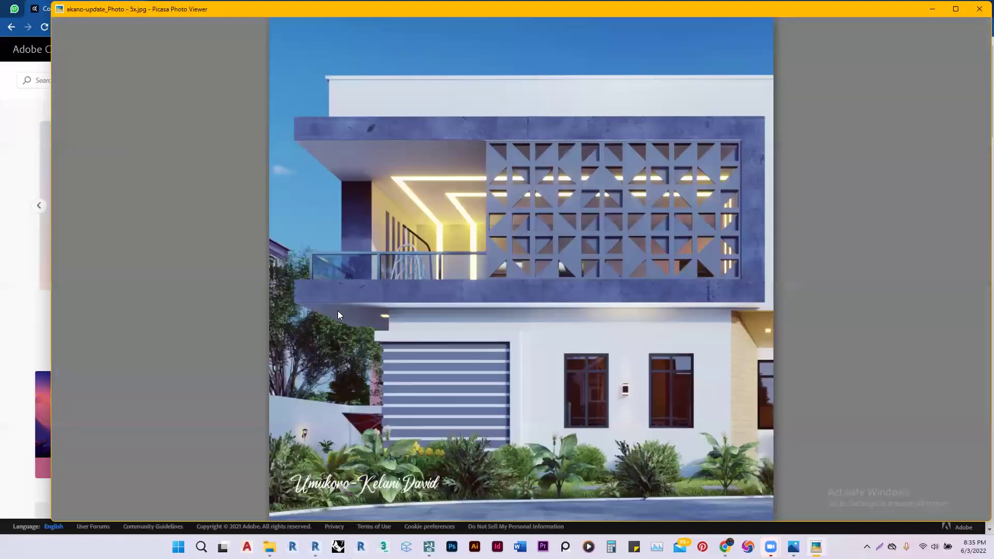